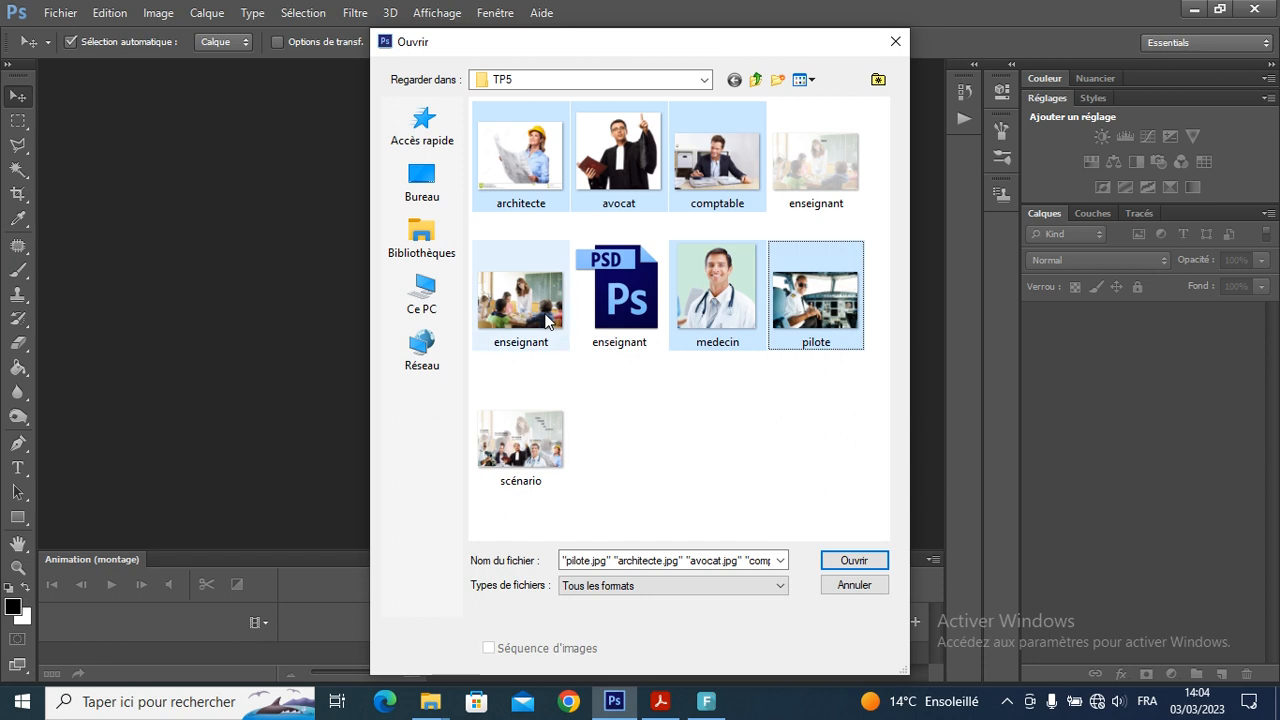
Open the selected profession photos from the TP5 folder and make enseignant.jpg the first document in the row.
{"action": "left_click", "coordinate": [853, 560]}
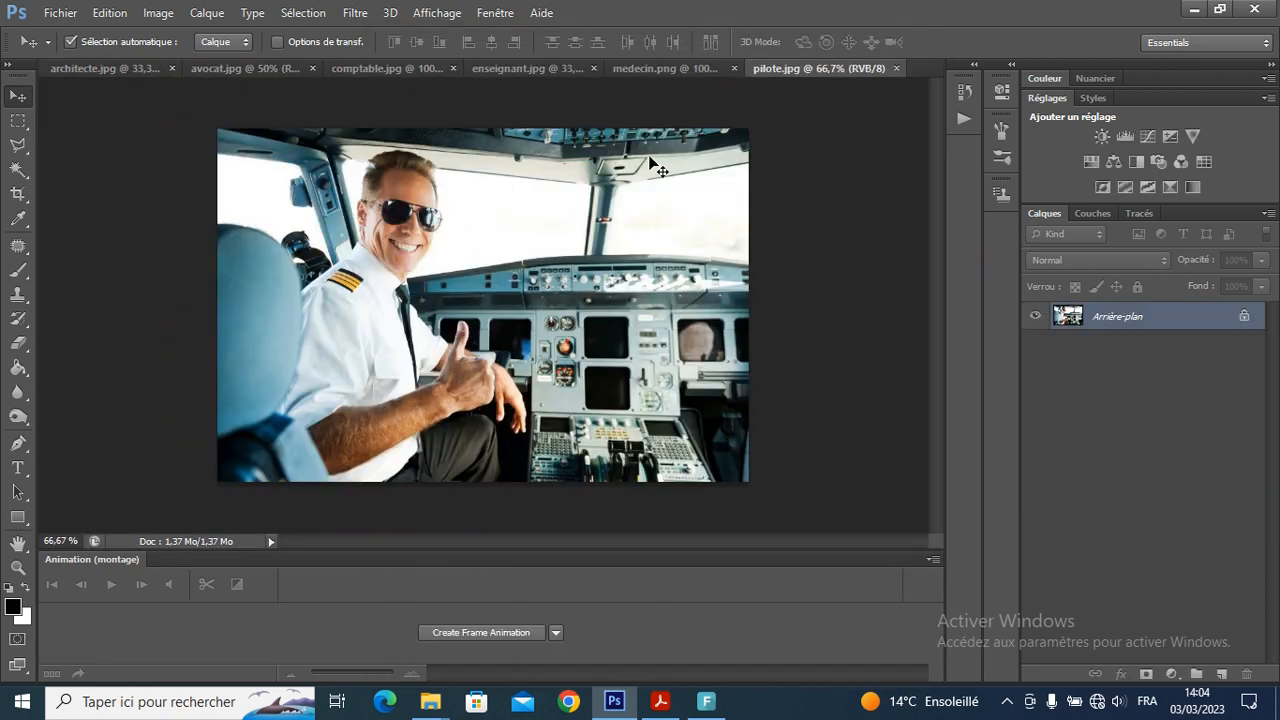
{"action": "left_click", "coordinate": [504, 74]}
{"action": "left_click_drag", "start_coordinate": [505, 69], "coordinate": [84, 68]}
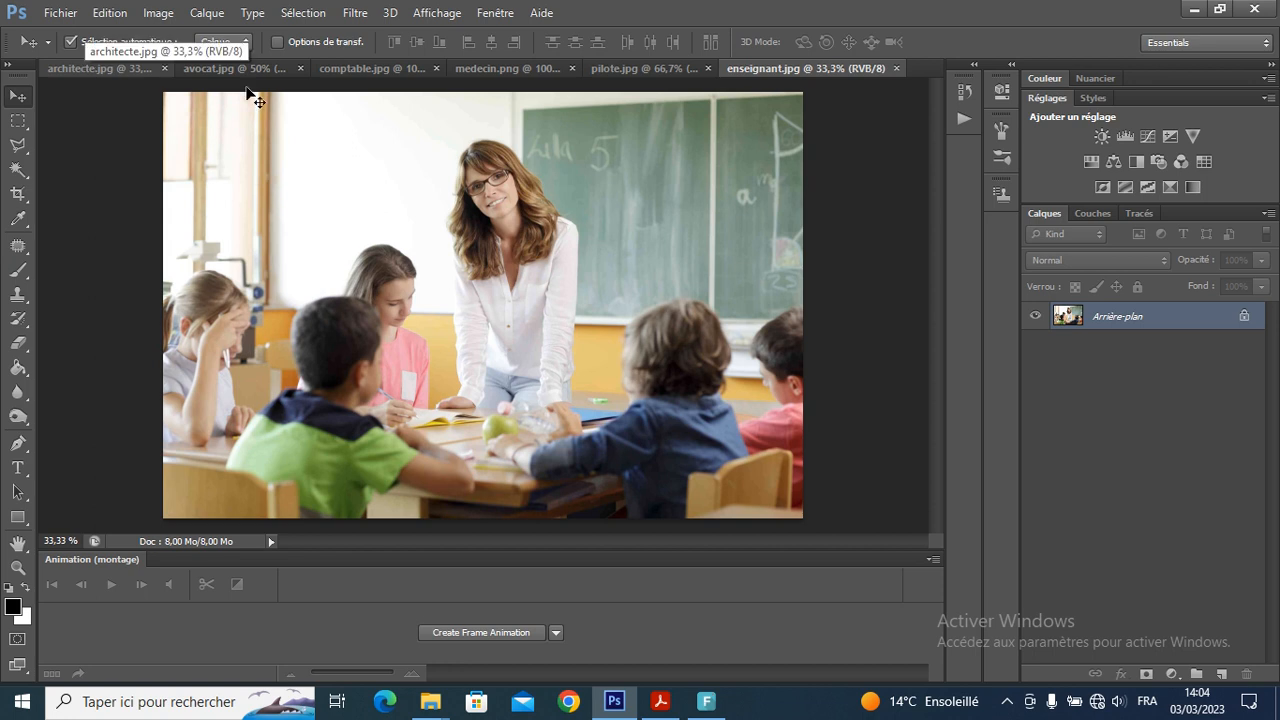
{"action": "left_click_drag", "start_coordinate": [752, 68], "coordinate": [54, 68]}
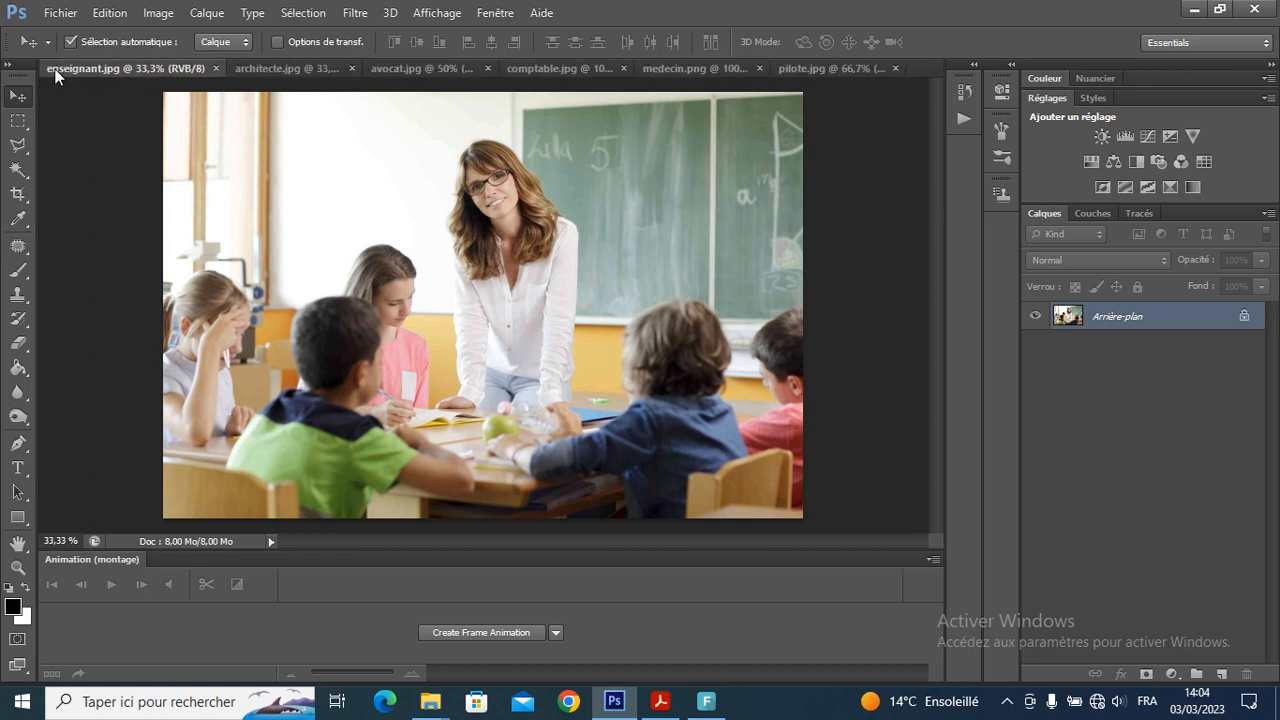
Convert the locked background of enseignant.jpg into the regular layer Calque 0 and add a new empty layer above it.
{"action": "double_click", "coordinate": [1167, 317]}
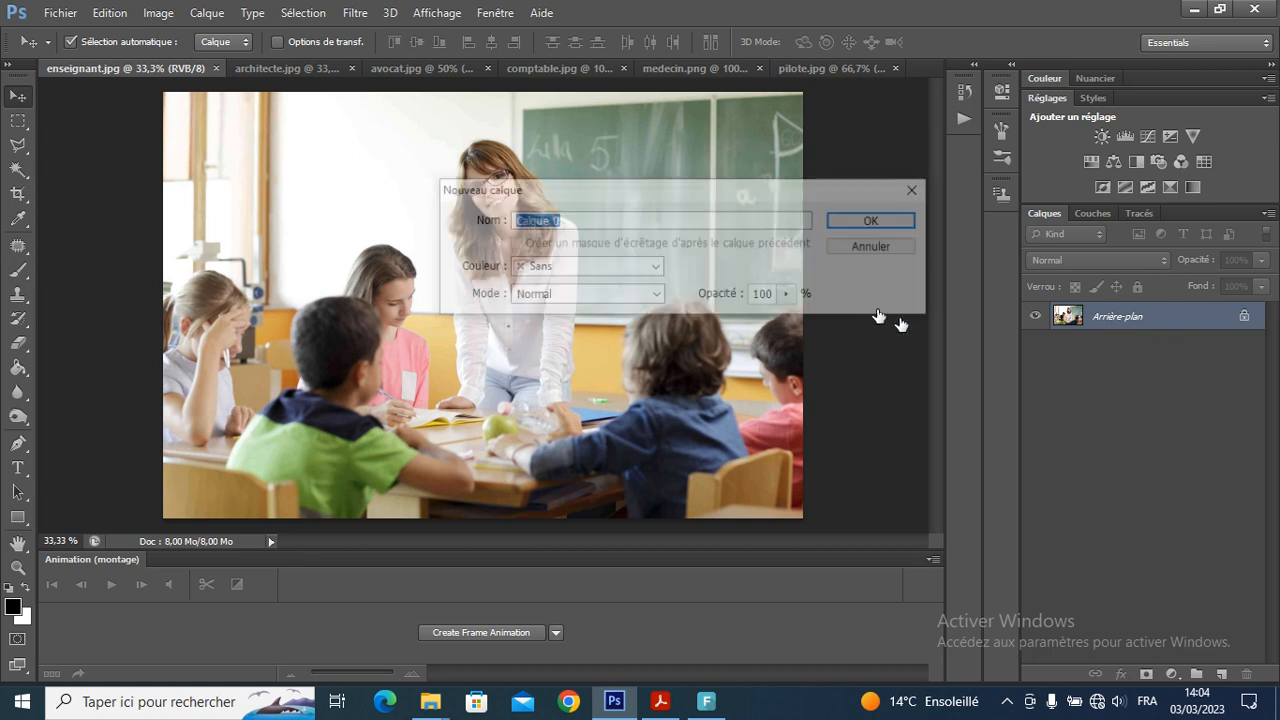
{"action": "left_click", "coordinate": [870, 218]}
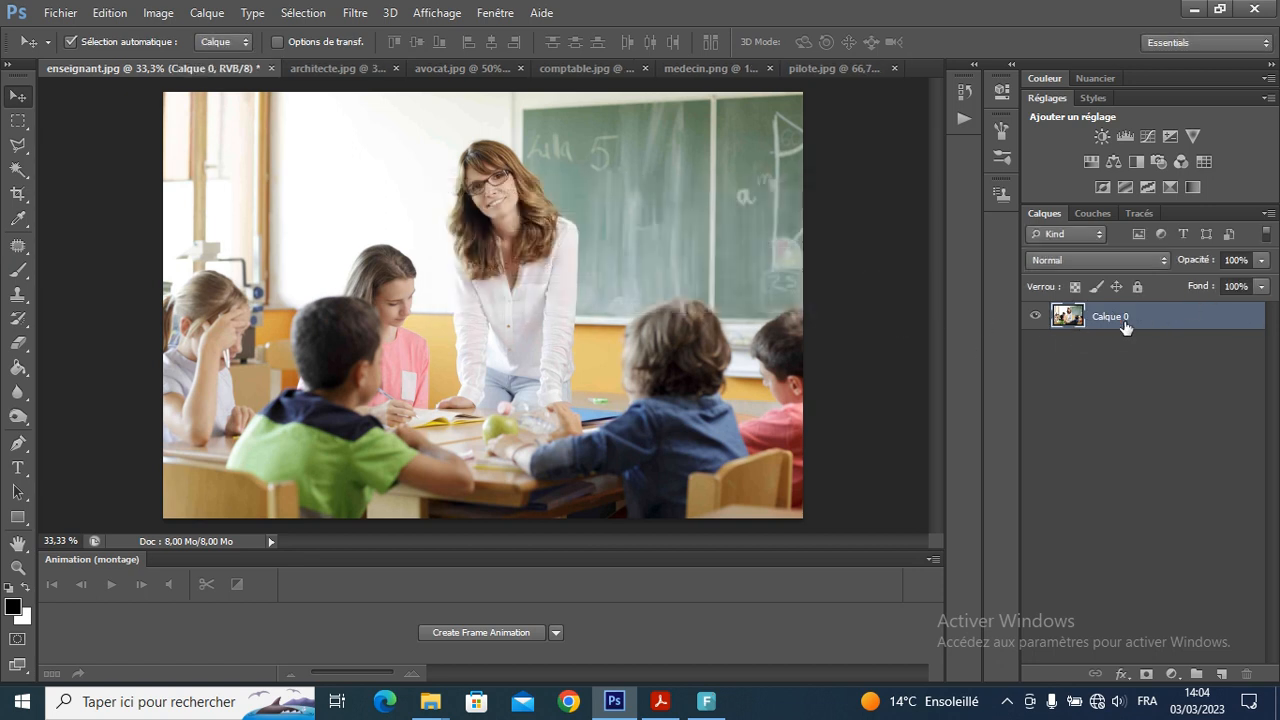
{"action": "left_click", "coordinate": [1223, 674]}
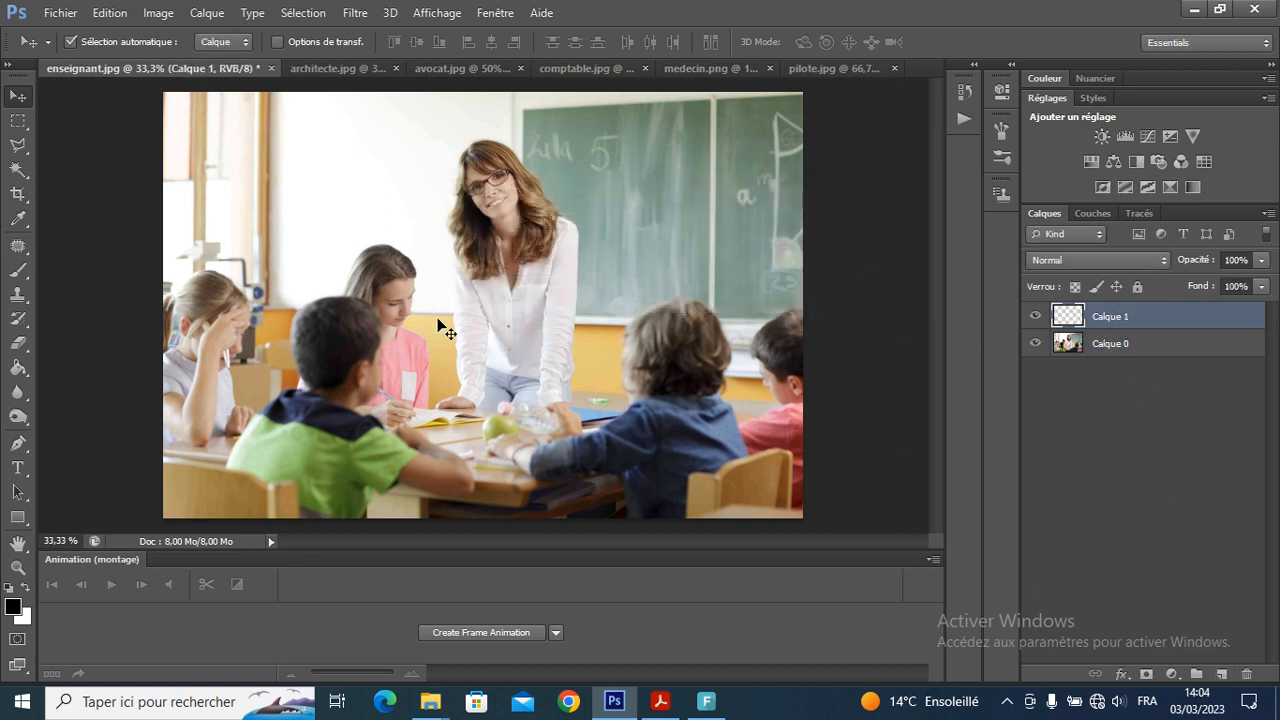
Fill the new empty layer with white (ffffff) using the Paint Bucket.
{"action": "left_click", "coordinate": [20, 374]}
{"action": "left_click", "coordinate": [13, 607]}
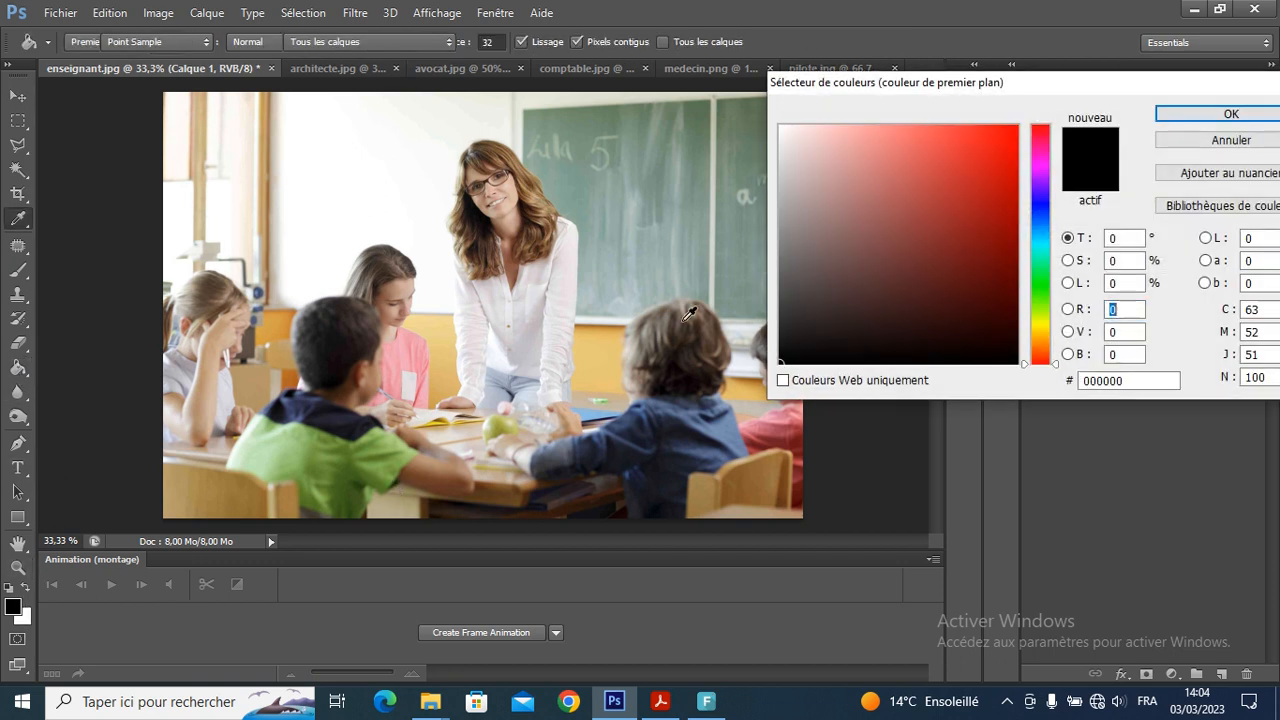
{"action": "left_click_drag", "start_coordinate": [749, 194], "coordinate": [743, 110]}
{"action": "left_click", "coordinate": [1191, 112]}
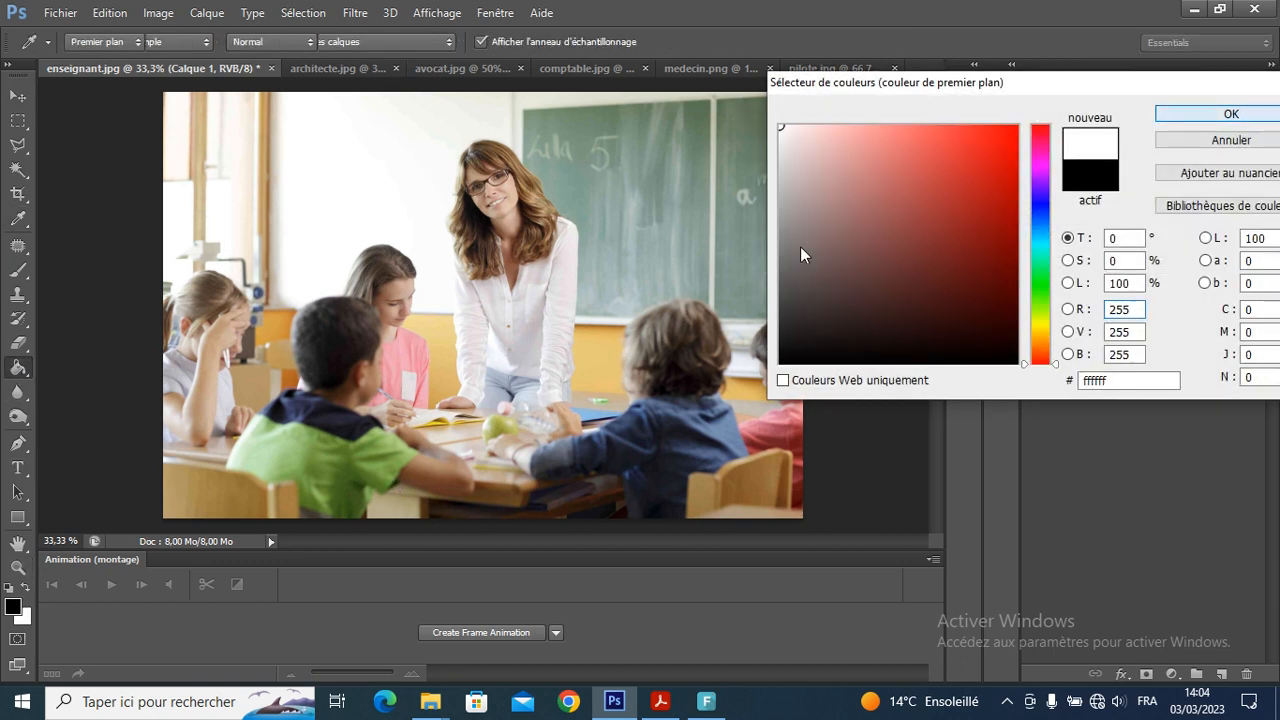
{"action": "left_click", "coordinate": [656, 277]}
{"action": "left_click", "coordinate": [19, 96]}
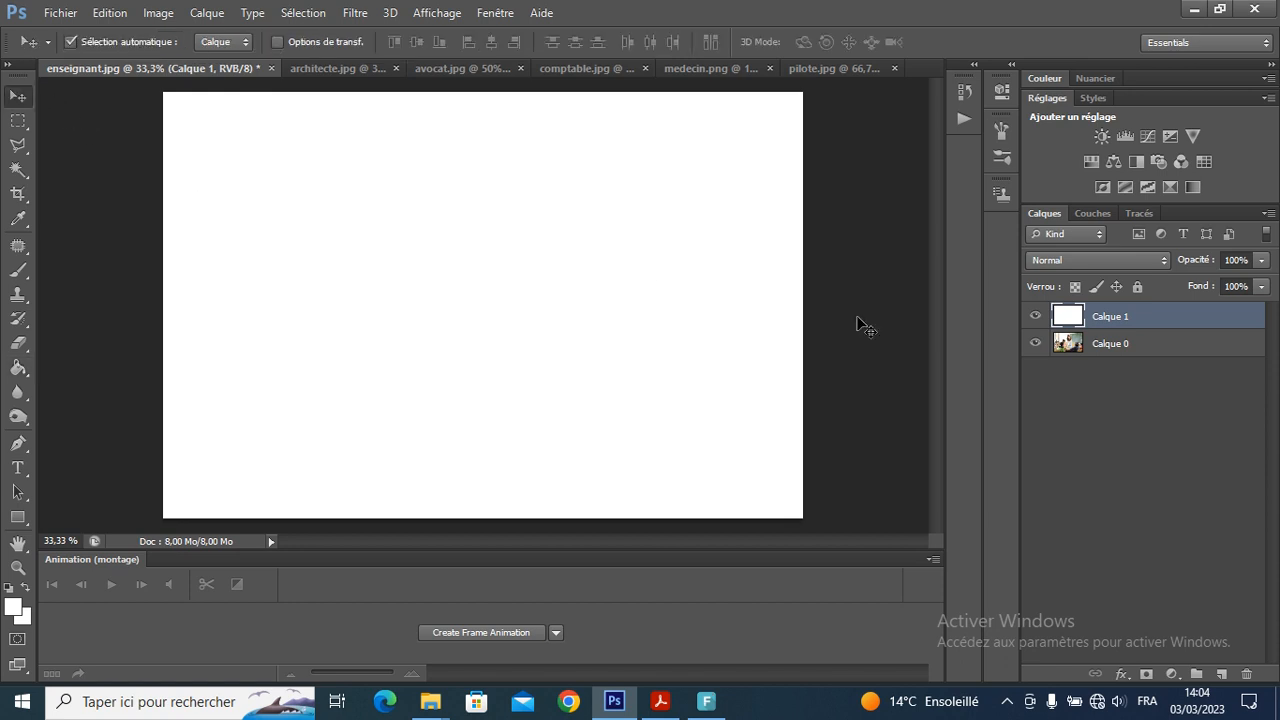
Move the white layer below the classroom photo and set the photo layer's opacity to 30%.
{"action": "mouse_move", "coordinate": [1125, 320]}
{"action": "left_mouse_down"}
{"action": "mouse_move", "coordinate": [1123, 349]}
{"action": "mouse_move", "coordinate": [1137, 337]}
{"action": "left_mouse_up"}
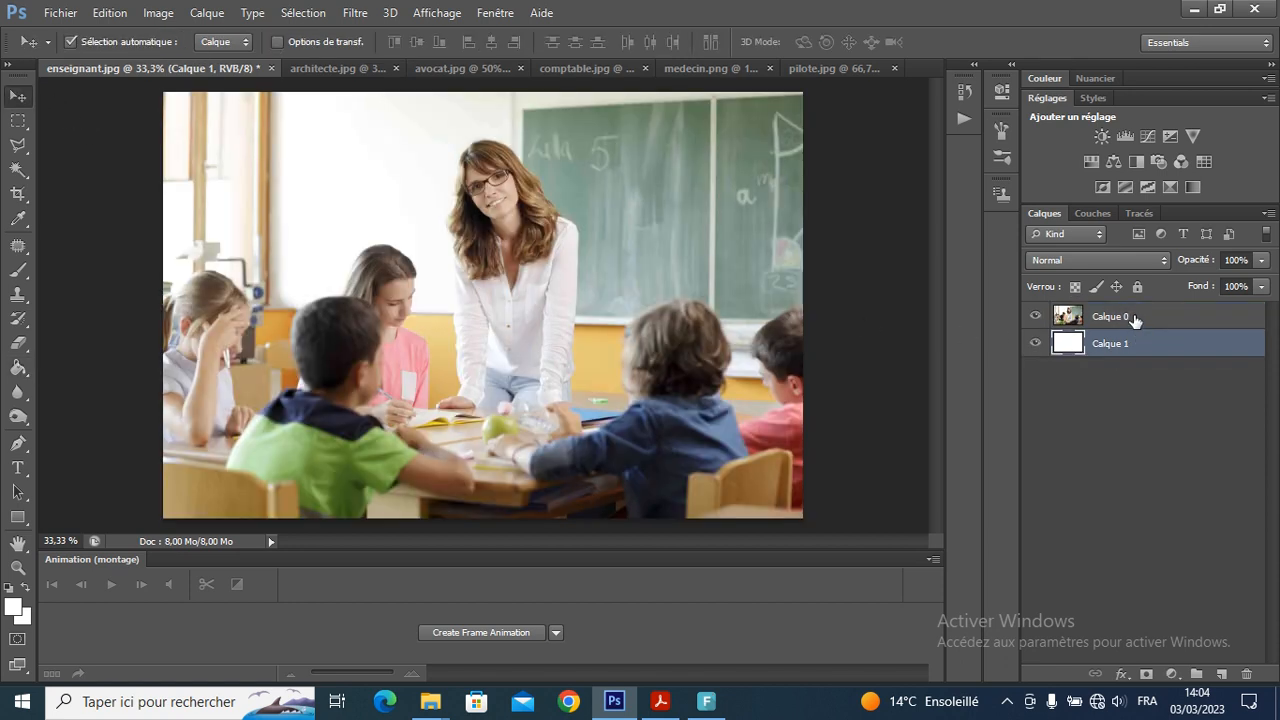
{"action": "left_click", "coordinate": [1134, 318]}
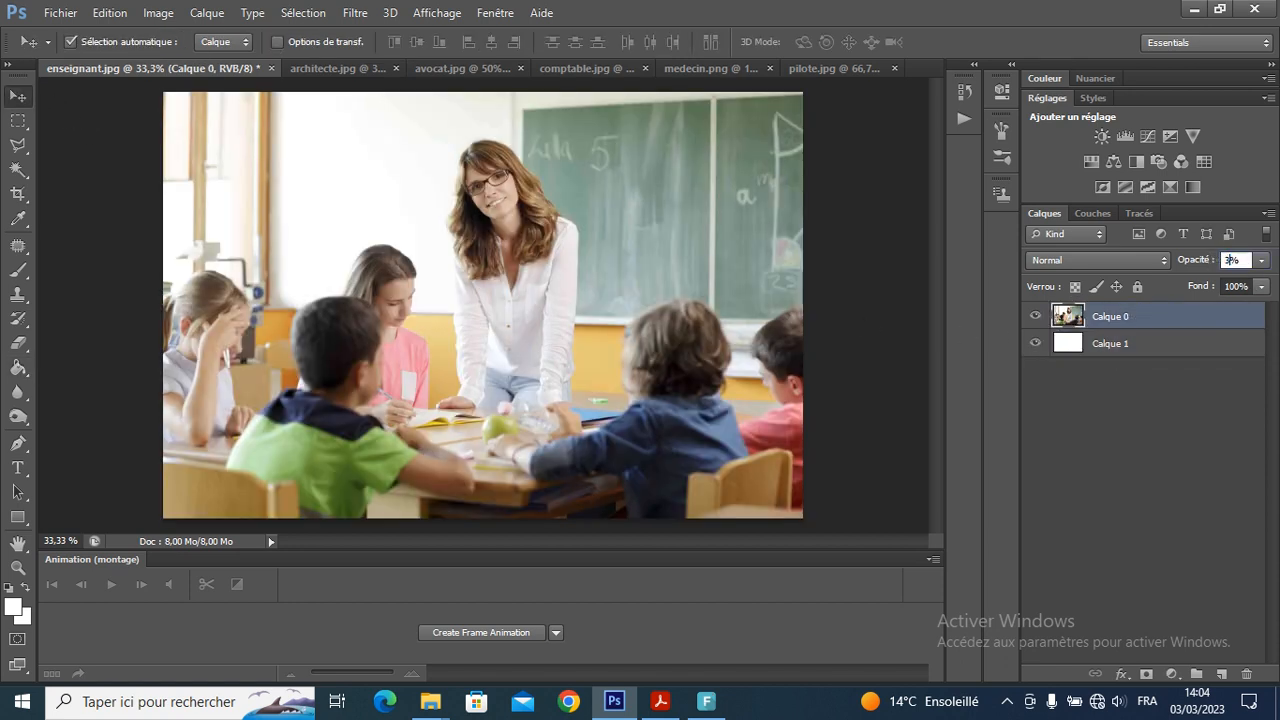
{"action": "type", "text": "30"}
{"action": "key", "text": "Return"}
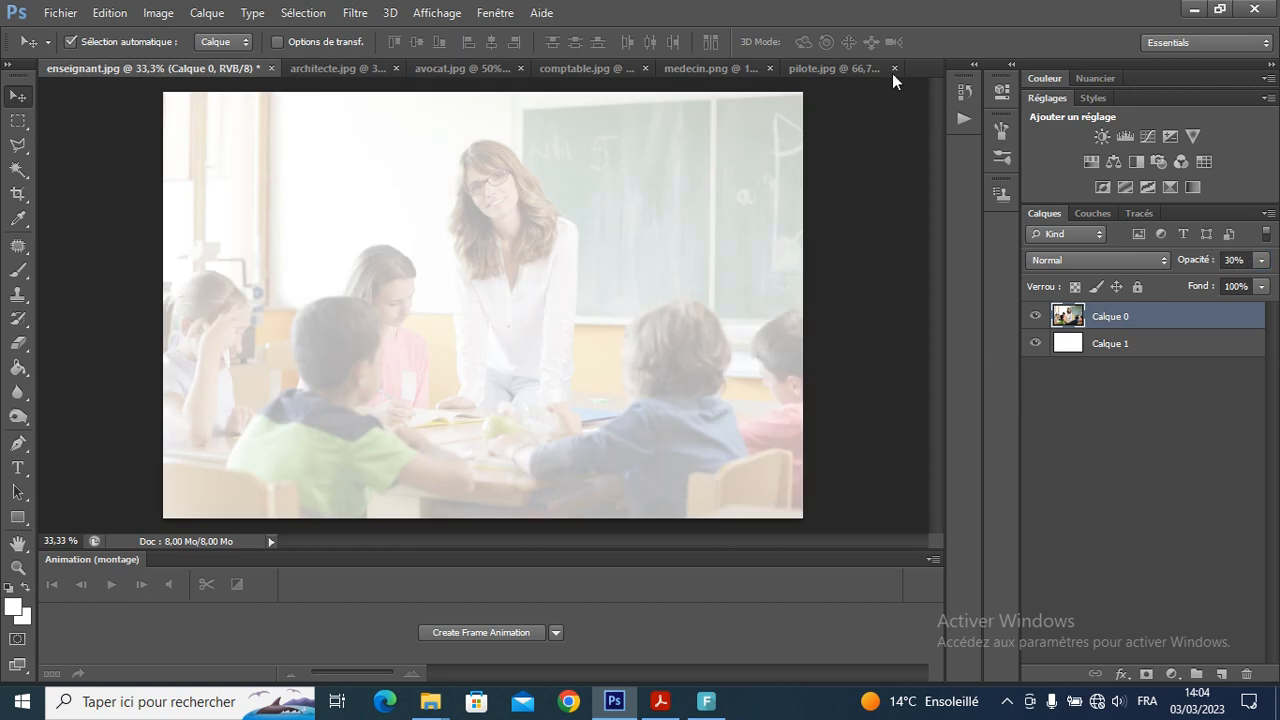
Copy the pilot photo into the classroom image's lower-left corner and scale it to about 104% wide and 123% high.
{"action": "left_click", "coordinate": [813, 70]}
{"action": "left_click_drag", "start_coordinate": [396, 330], "coordinate": [286, 470]}
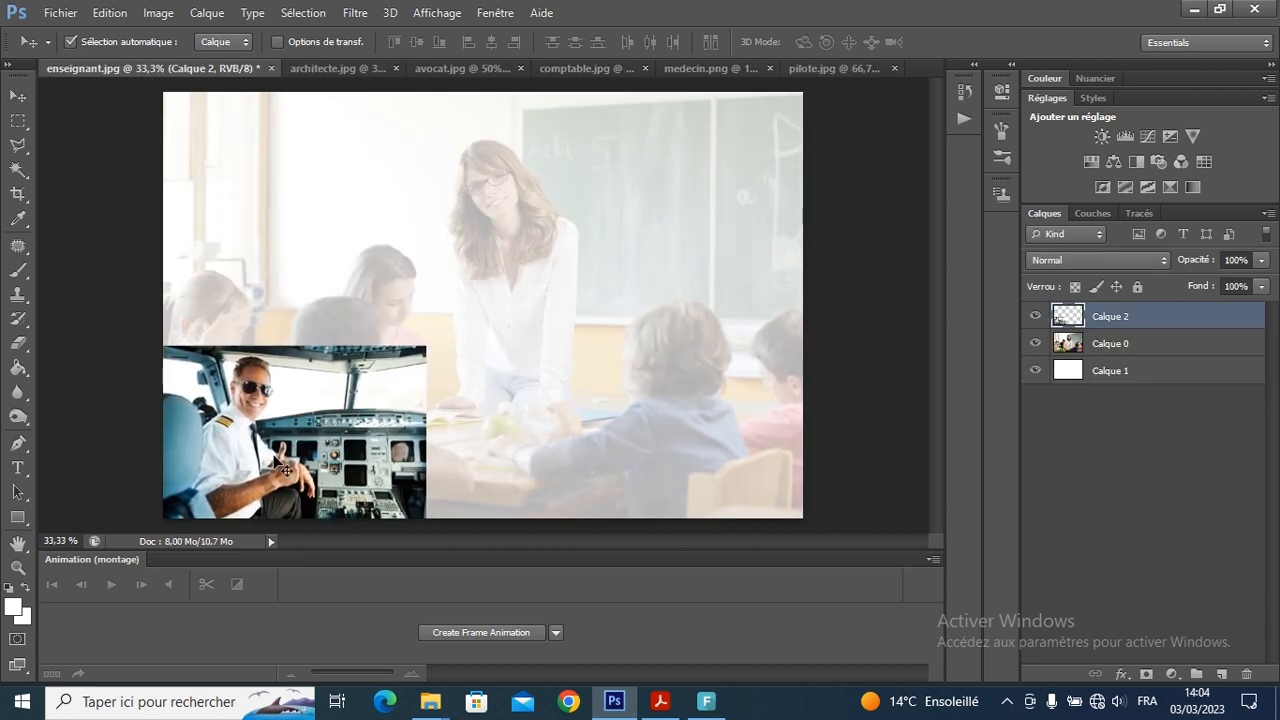
{"action": "key", "text": "ctrl+t"}
{"action": "left_click_drag", "start_coordinate": [428, 342], "coordinate": [435, 305]}
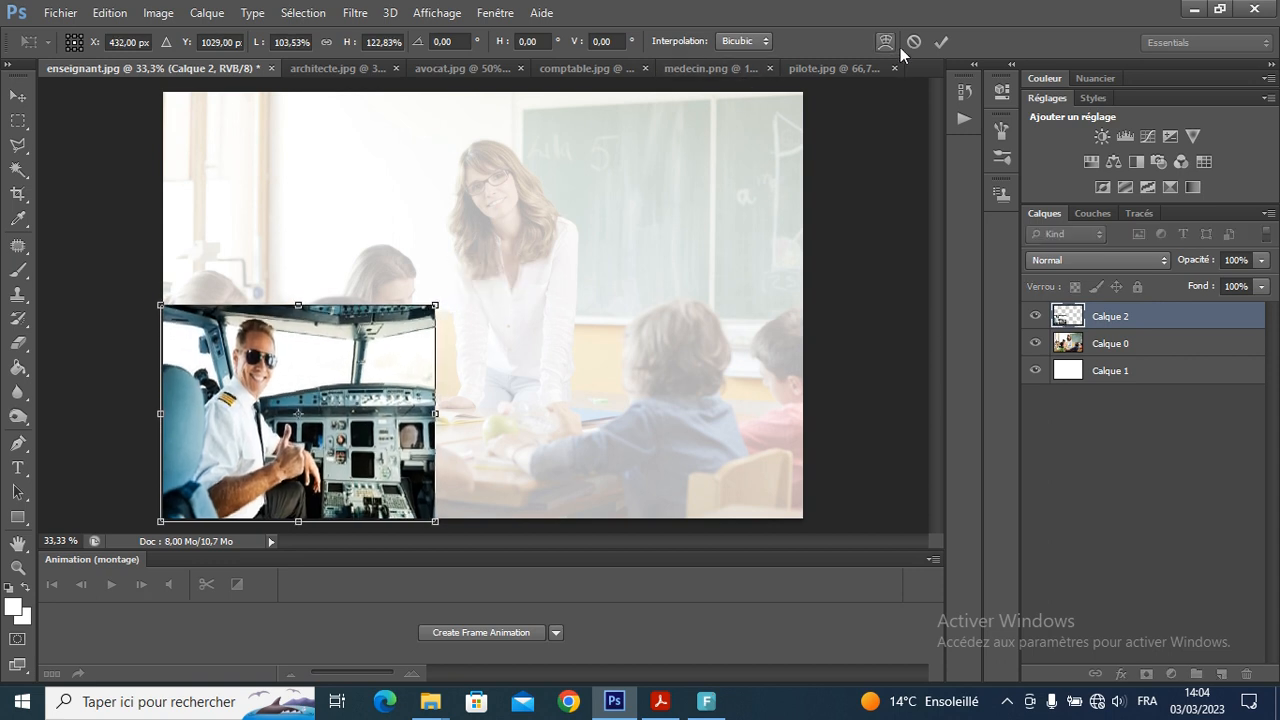
{"action": "left_click", "coordinate": [941, 42]}
{"action": "left_click_drag", "start_coordinate": [385, 410], "coordinate": [363, 415]}
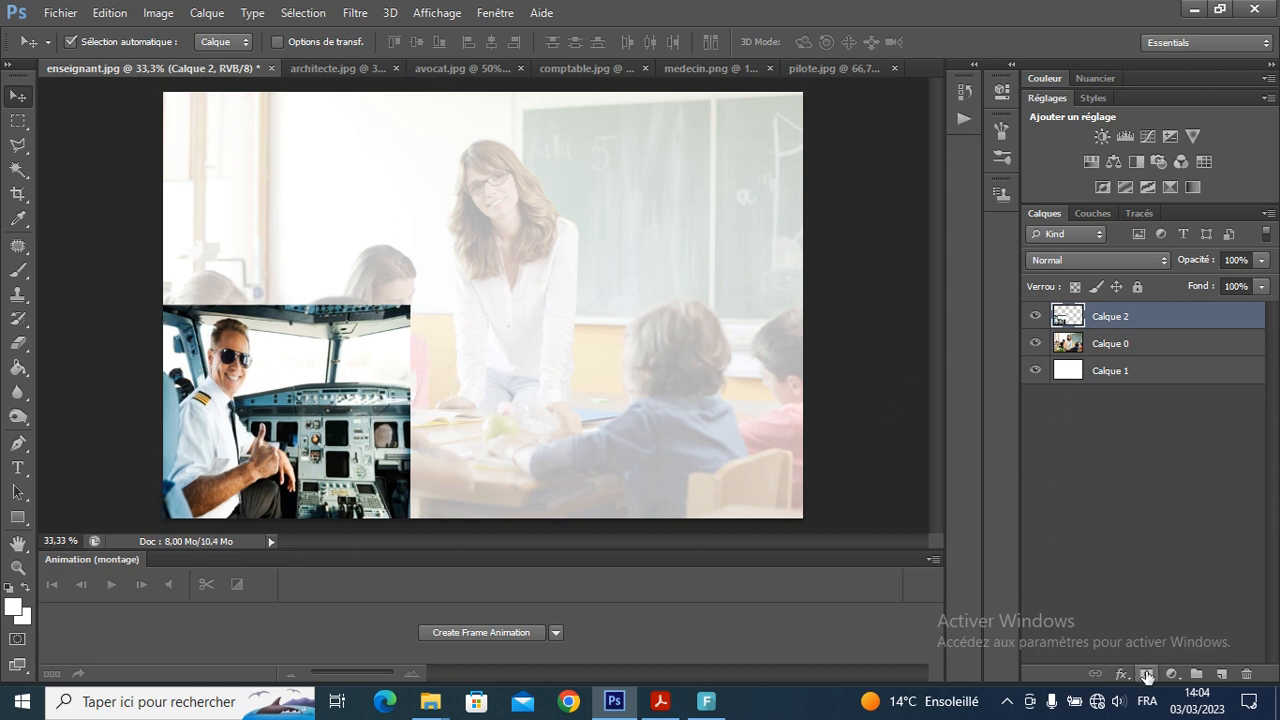
Add a layer mask to the pilot layer and set up a soft round brush of 500 px.
{"action": "left_click", "coordinate": [1147, 676]}
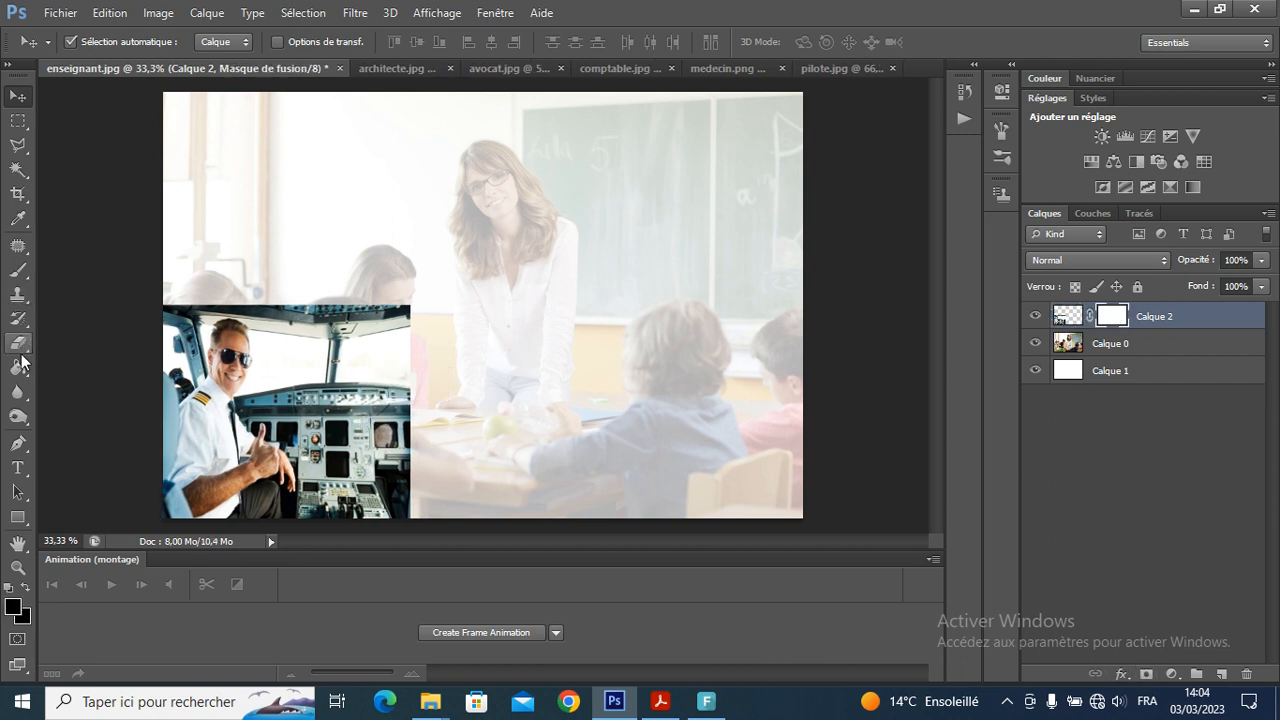
{"action": "left_click", "coordinate": [18, 270]}
{"action": "left_click", "coordinate": [85, 274]}
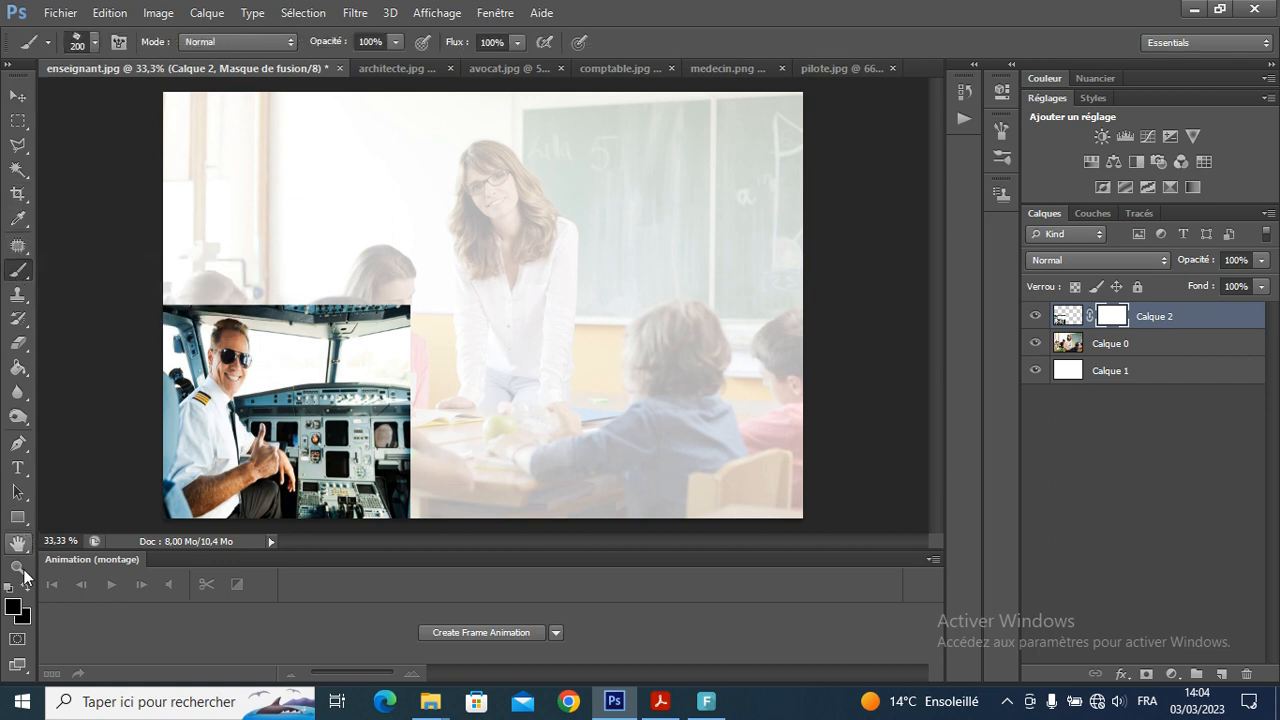
{"action": "left_click", "coordinate": [94, 44]}
{"action": "left_click_drag", "start_coordinate": [213, 249], "coordinate": [212, 195]}
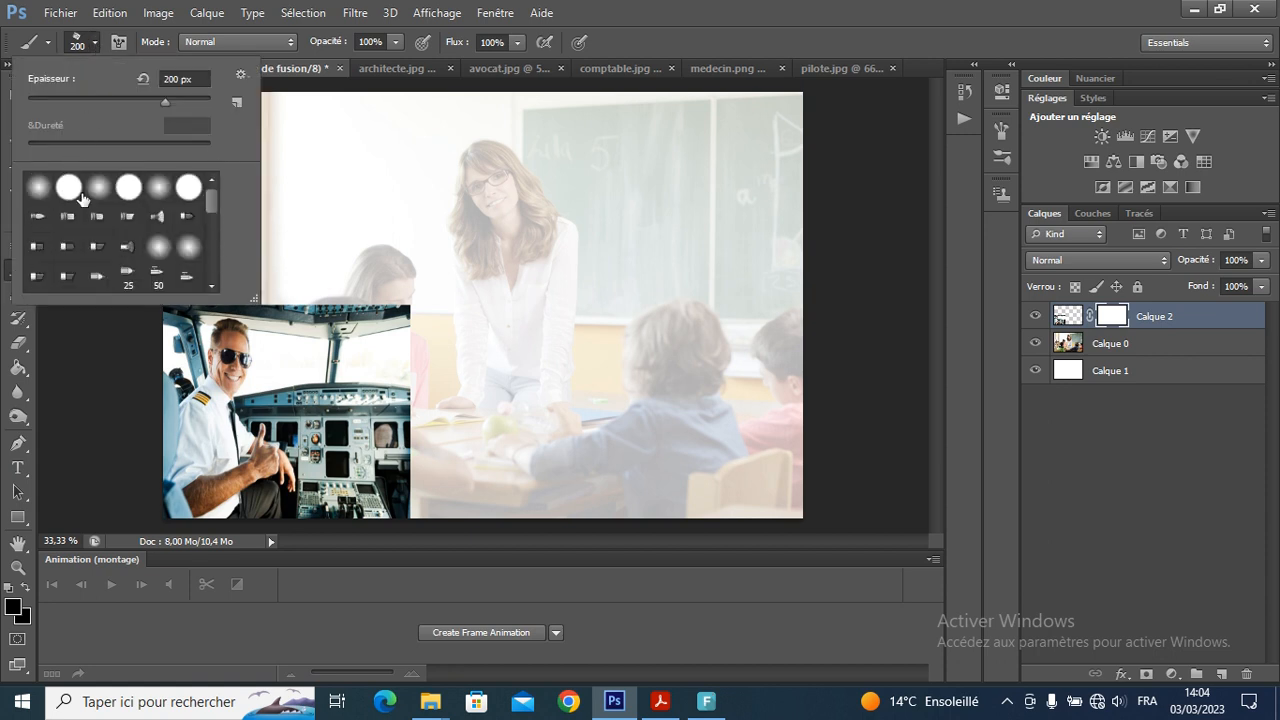
{"action": "left_click", "coordinate": [38, 186]}
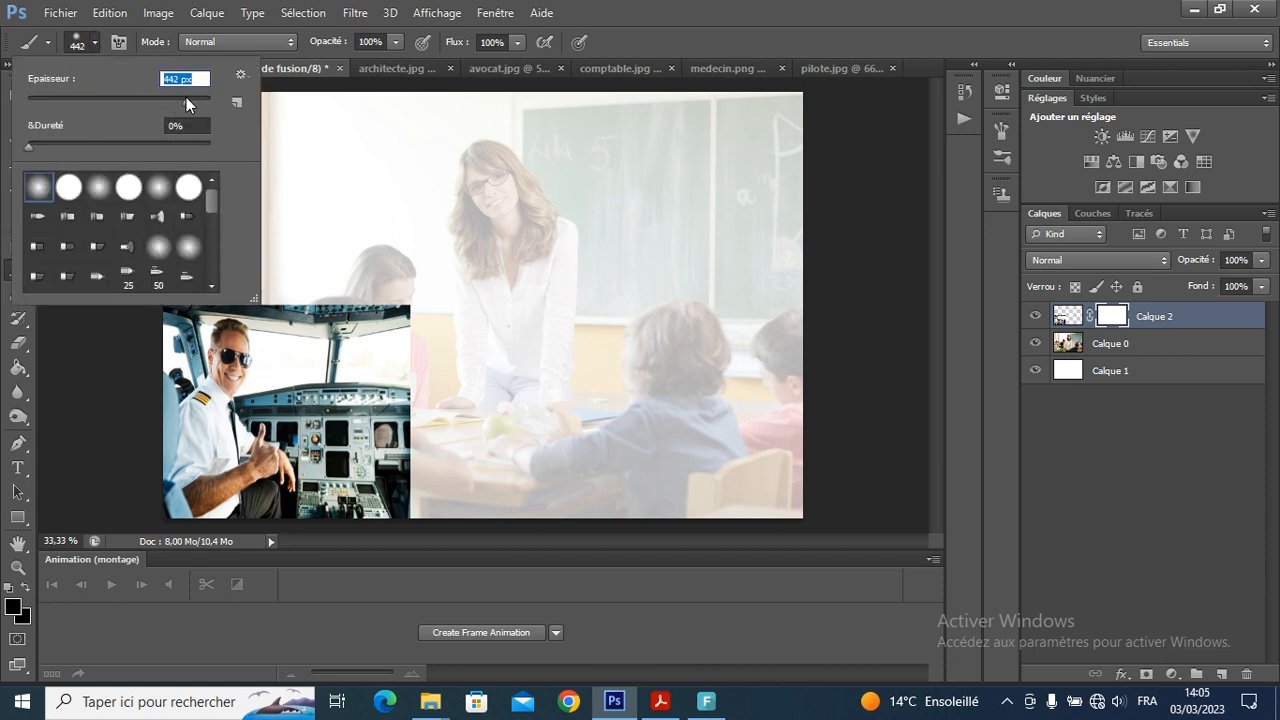
{"action": "type", "text": "500"}
{"action": "key", "text": "Return"}
Paint black on the pilot layer's mask to fade out the cockpit around him, and close pilote.jpg.
{"action": "mouse_move", "coordinate": [343, 286]}
{"action": "left_mouse_down"}
{"action": "mouse_move", "coordinate": [377, 327]}
{"action": "mouse_move", "coordinate": [384, 498]}
{"action": "mouse_move", "coordinate": [331, 281]}
{"action": "mouse_move", "coordinate": [253, 250]}
{"action": "mouse_move", "coordinate": [150, 265]}
{"action": "mouse_move", "coordinate": [239, 236]}
{"action": "mouse_move", "coordinate": [305, 247]}
{"action": "mouse_move", "coordinate": [336, 280]}
{"action": "mouse_move", "coordinate": [331, 305]}
{"action": "mouse_move", "coordinate": [363, 331]}
{"action": "mouse_move", "coordinate": [380, 471]}
{"action": "left_mouse_up"}
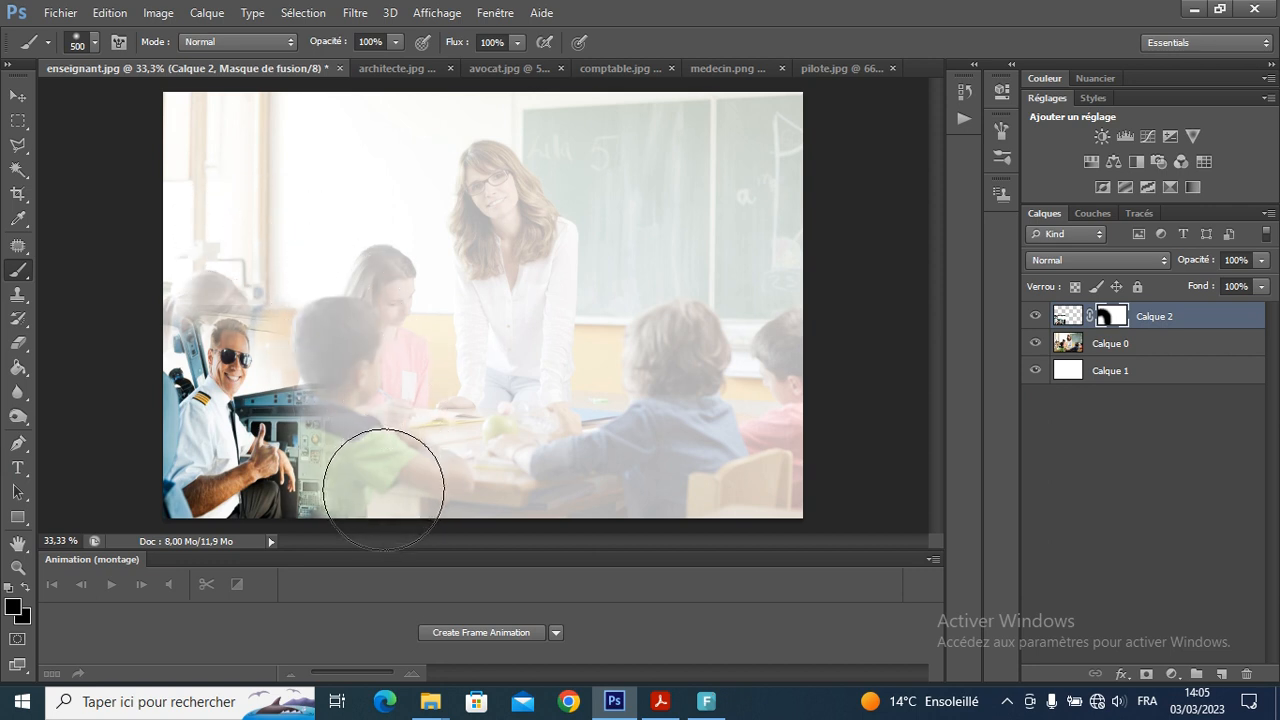
{"action": "left_click", "coordinate": [18, 95]}
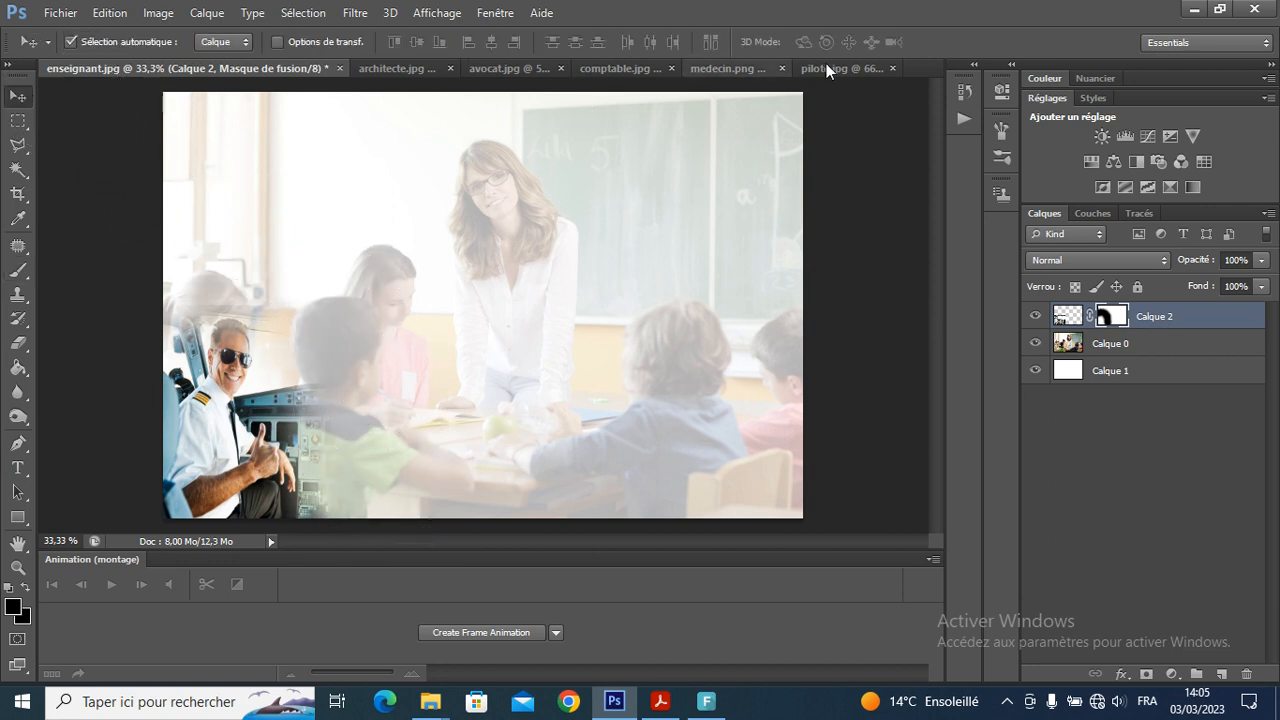
{"action": "left_click", "coordinate": [893, 69]}
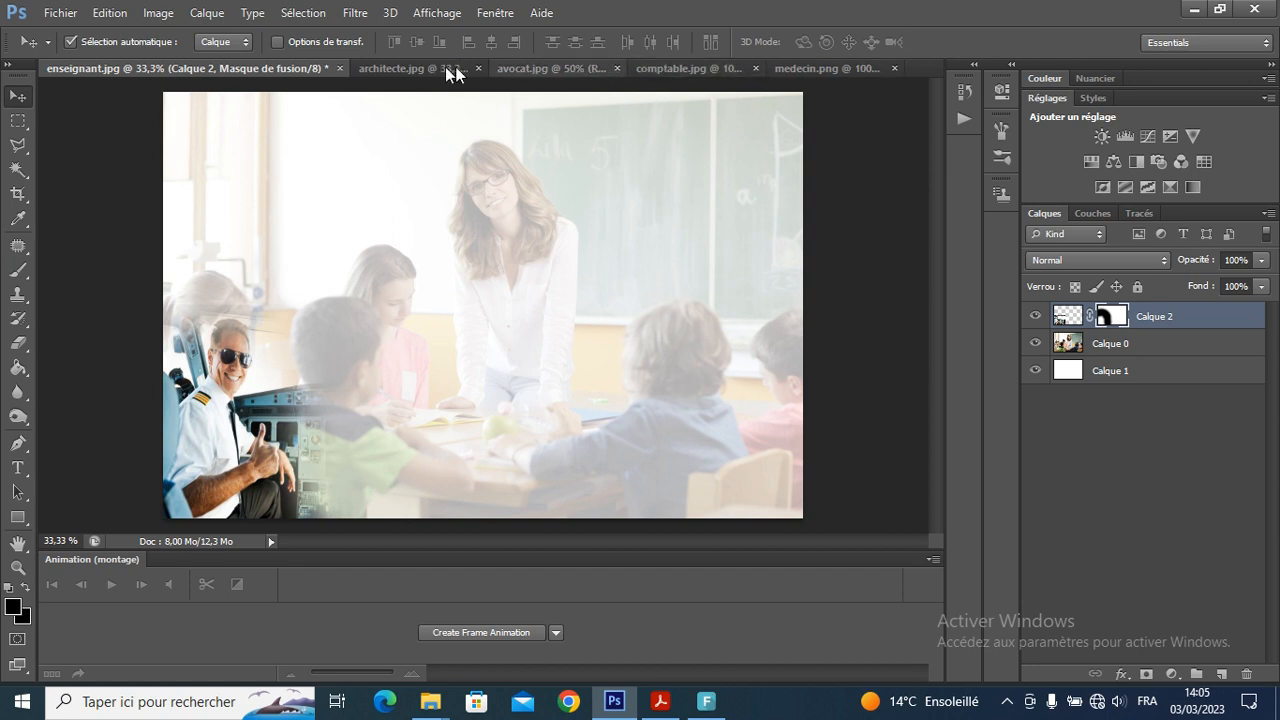
Copy the accountant photo into the composition, scale it to about 173% wide and 207% high, and place it beside the pilot along the bottom edge.
{"action": "left_click", "coordinate": [698, 64]}
{"action": "left_click_drag", "start_coordinate": [318, 212], "coordinate": [420, 295]}
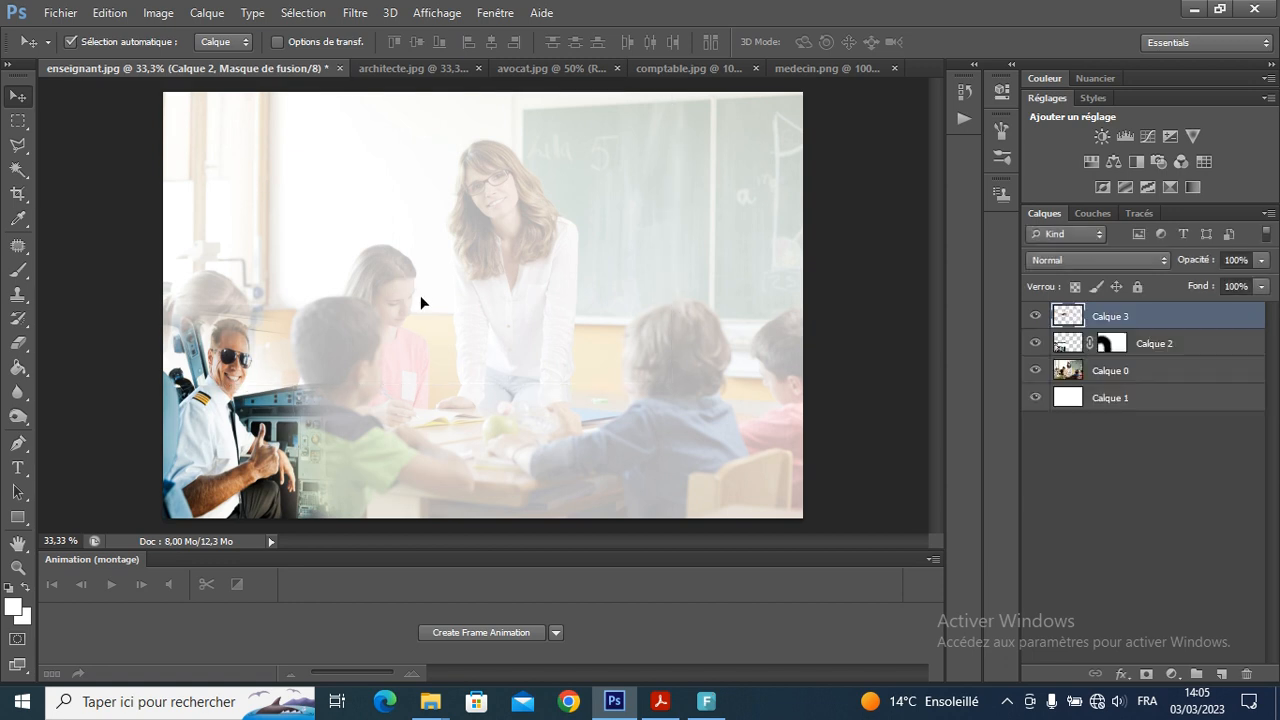
{"action": "key", "text": "ctrl+t"}
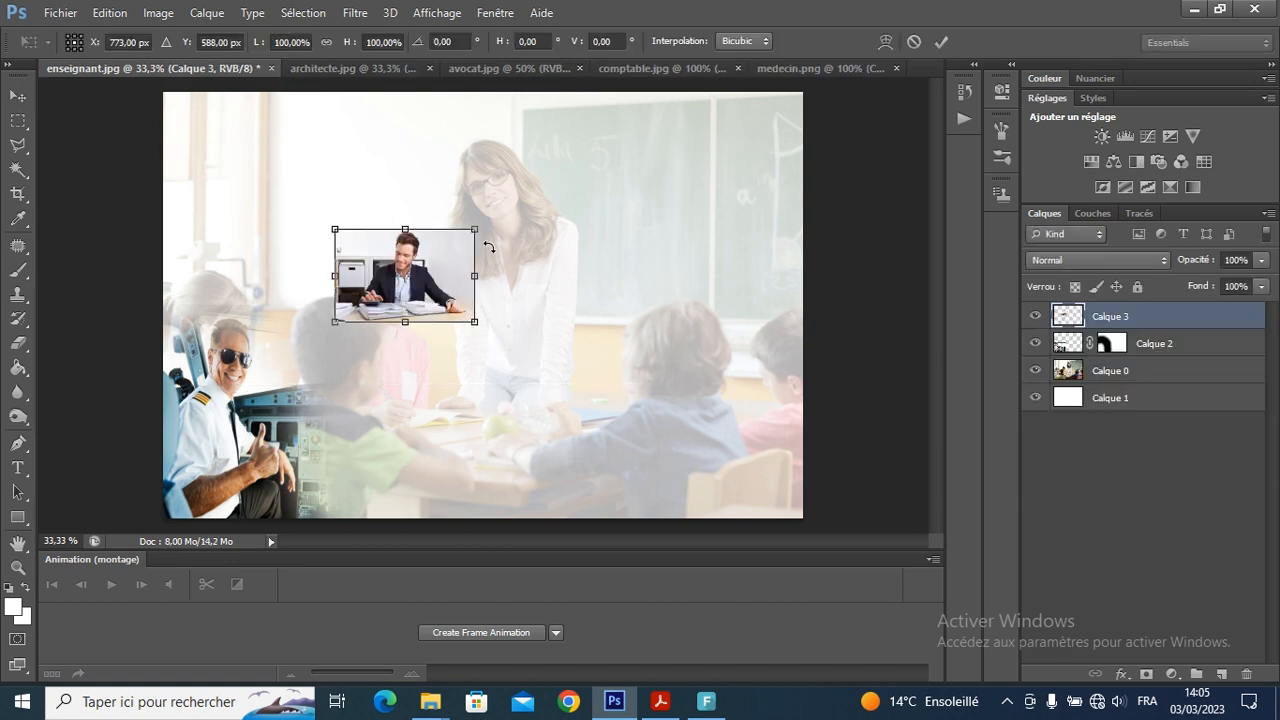
{"action": "left_click_drag", "start_coordinate": [475, 230], "coordinate": [578, 129]}
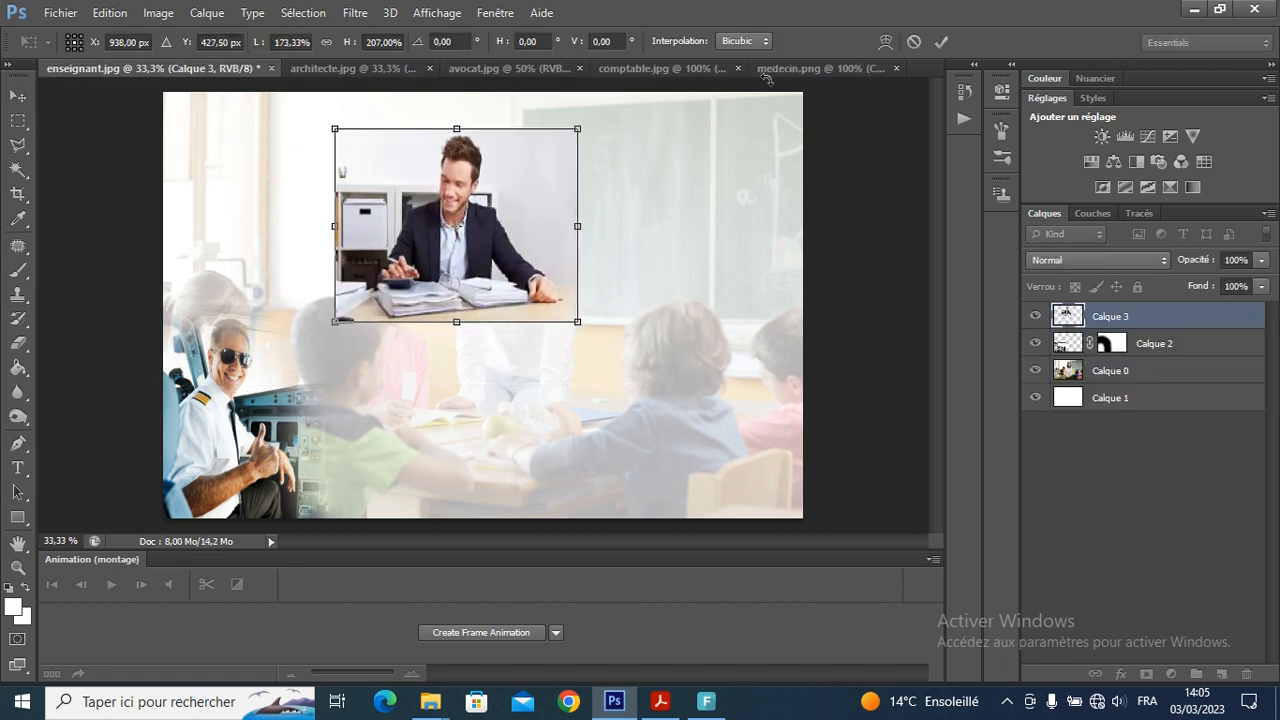
{"action": "left_click", "coordinate": [943, 41]}
{"action": "left_click_drag", "start_coordinate": [455, 246], "coordinate": [398, 453]}
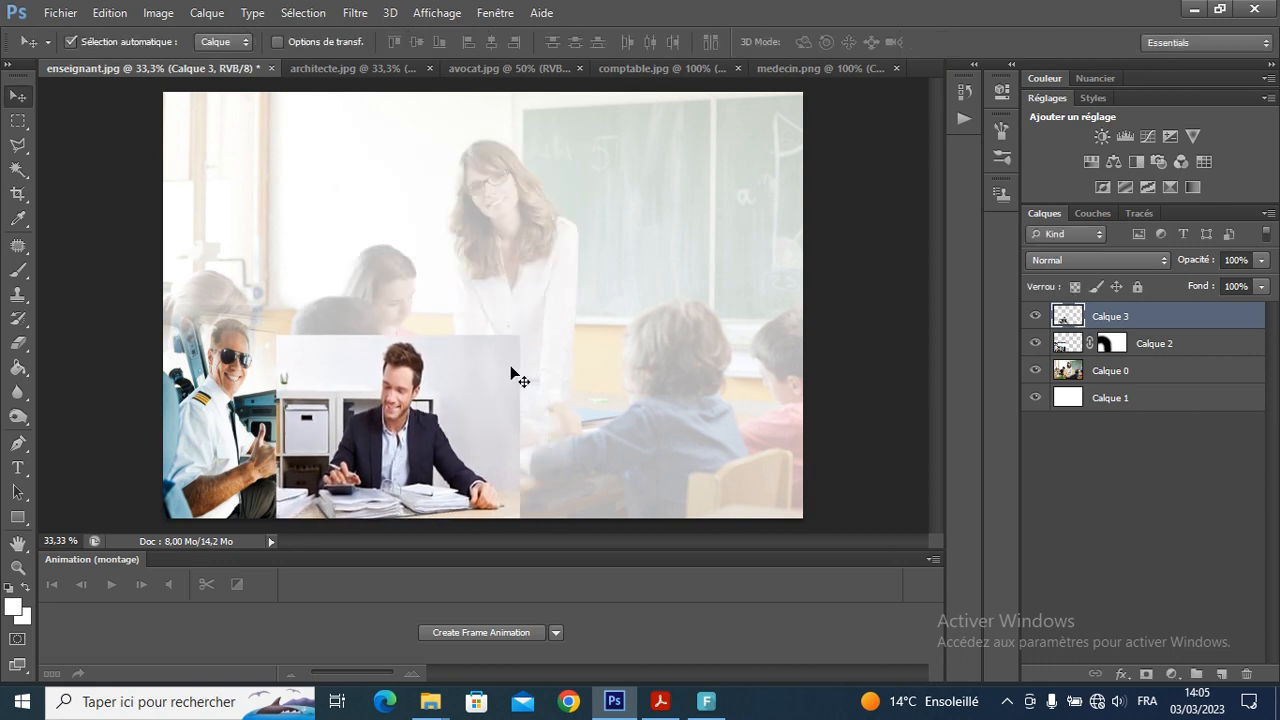
Enlarge the accountant photo slightly and shift it closer to the pilot.
{"action": "key", "text": "ctrl+t"}
{"action": "left_click_drag", "start_coordinate": [520, 336], "coordinate": [524, 323]}
{"action": "key", "text": "Return"}
{"action": "left_click_drag", "start_coordinate": [443, 437], "coordinate": [426, 436]}
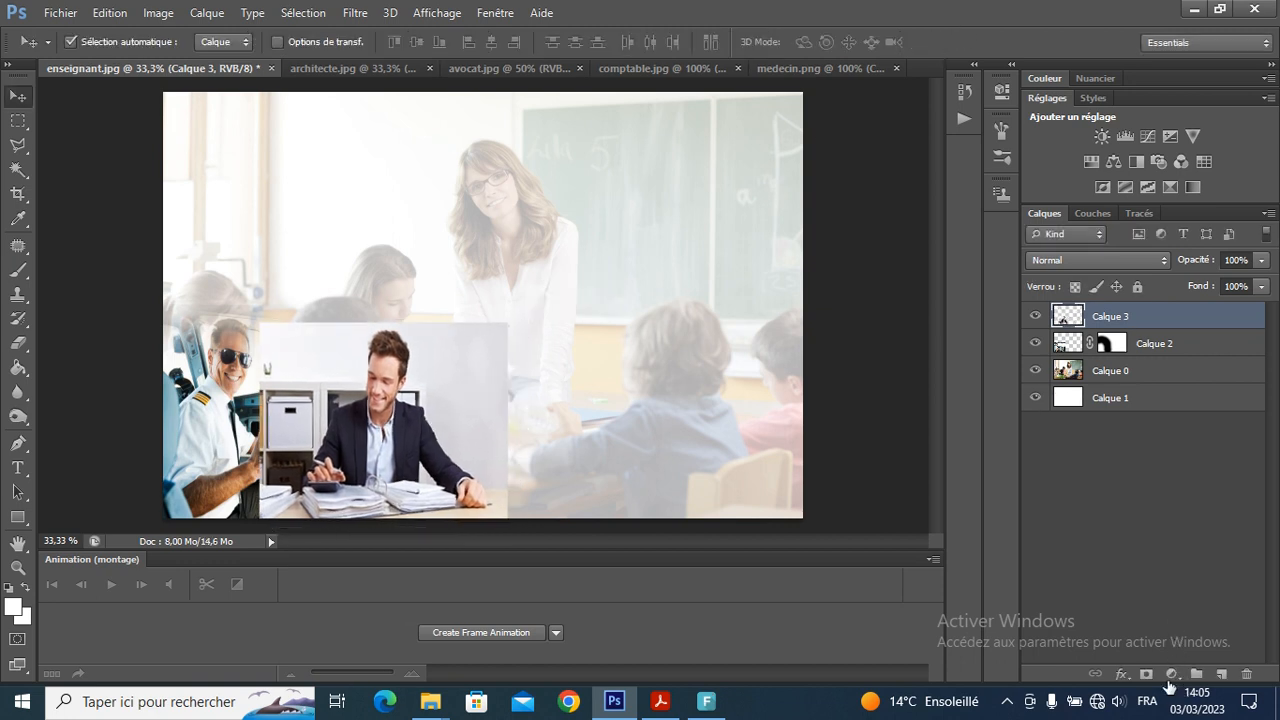
Add a layer mask to the accountant layer and paint black on it to fade out the office background around him.
{"action": "left_click", "coordinate": [1146, 676]}
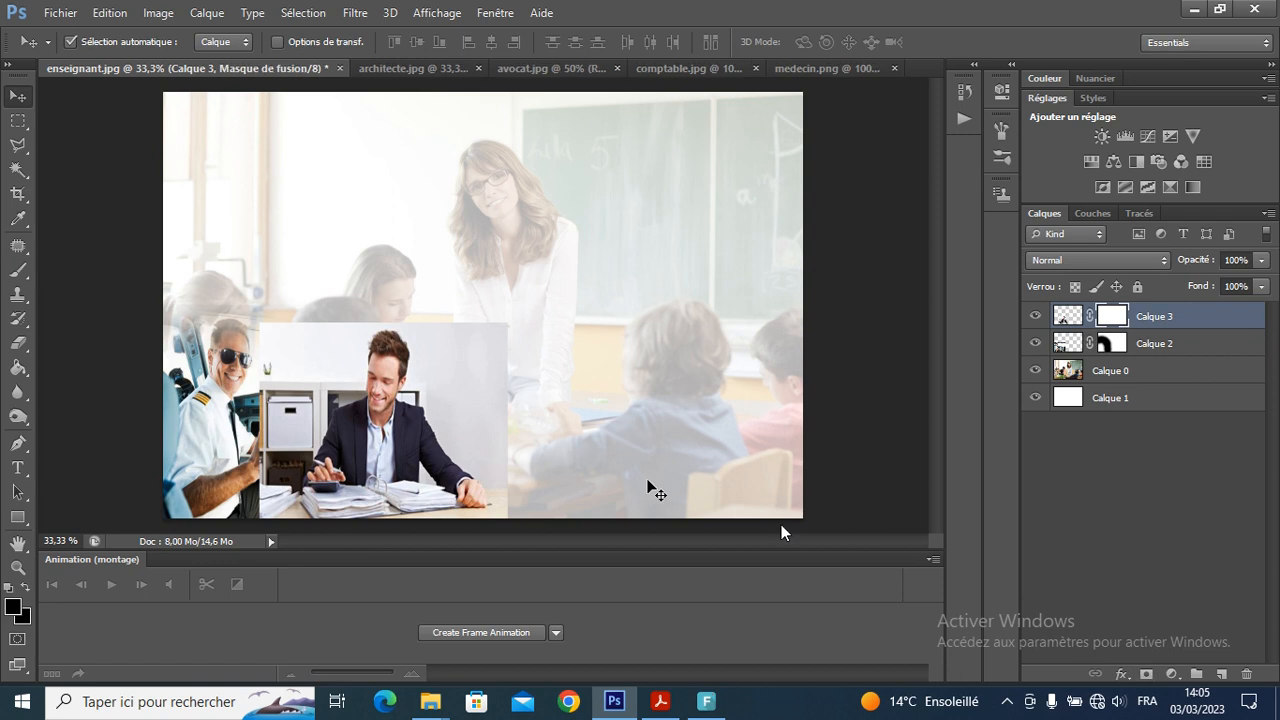
{"action": "left_click", "coordinate": [18, 270]}
{"action": "mouse_move", "coordinate": [251, 309]}
{"action": "left_mouse_down"}
{"action": "mouse_move", "coordinate": [274, 414]}
{"action": "mouse_move", "coordinate": [240, 467]}
{"action": "mouse_move", "coordinate": [295, 488]}
{"action": "left_mouse_up"}
{"action": "mouse_move", "coordinate": [471, 295]}
{"action": "left_mouse_down"}
{"action": "mouse_move", "coordinate": [556, 497]}
{"action": "mouse_move", "coordinate": [495, 294]}
{"action": "mouse_move", "coordinate": [466, 270]}
{"action": "mouse_move", "coordinate": [343, 258]}
{"action": "mouse_move", "coordinate": [506, 300]}
{"action": "mouse_move", "coordinate": [543, 428]}
{"action": "left_mouse_up"}
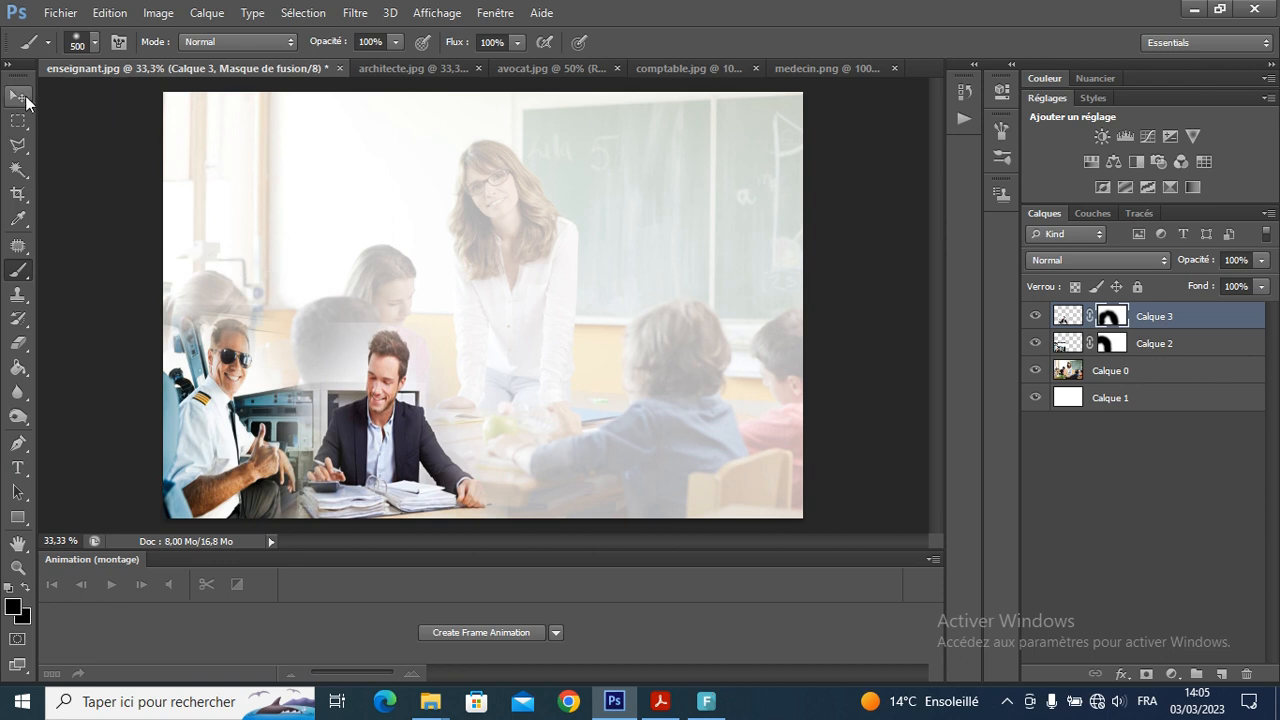
{"action": "left_click", "coordinate": [26, 97]}
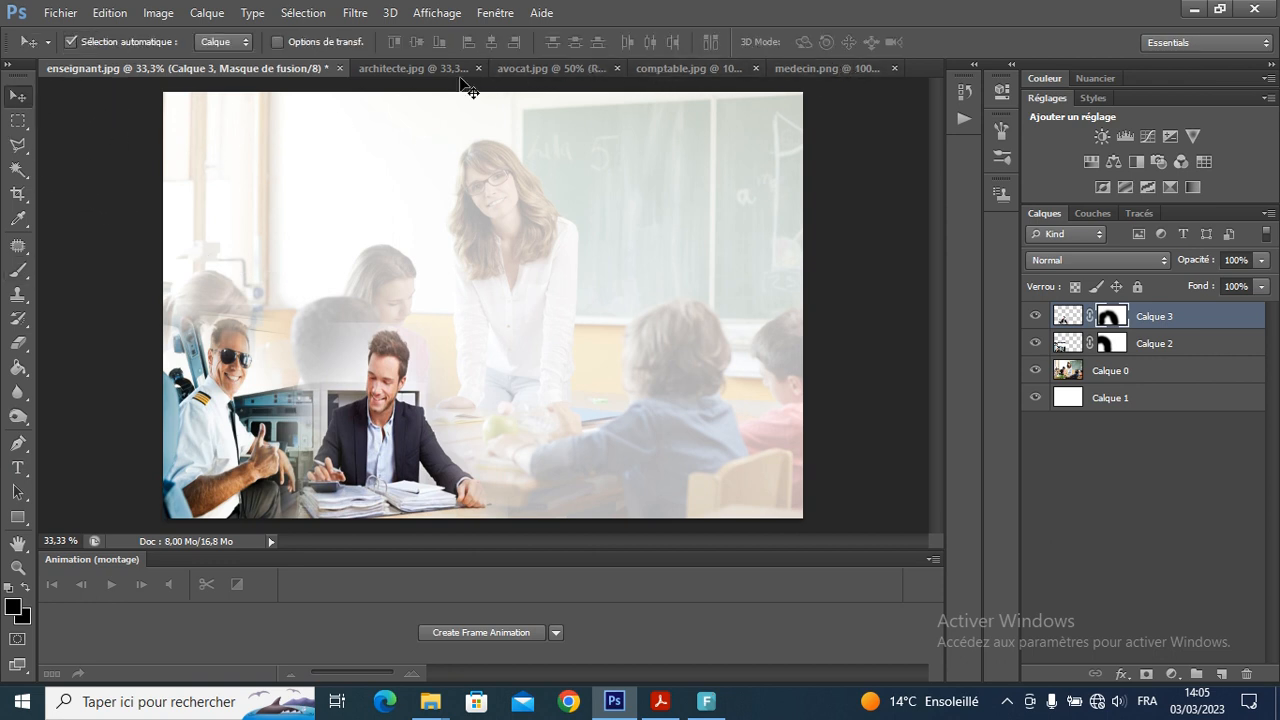
Close comptable.jpg and copy the lawyer photo from avocat.jpg into the composition, positioned right of centre over the teacher.
{"action": "left_click", "coordinate": [672, 68]}
{"action": "left_click", "coordinate": [713, 68]}
{"action": "left_click", "coordinate": [558, 67]}
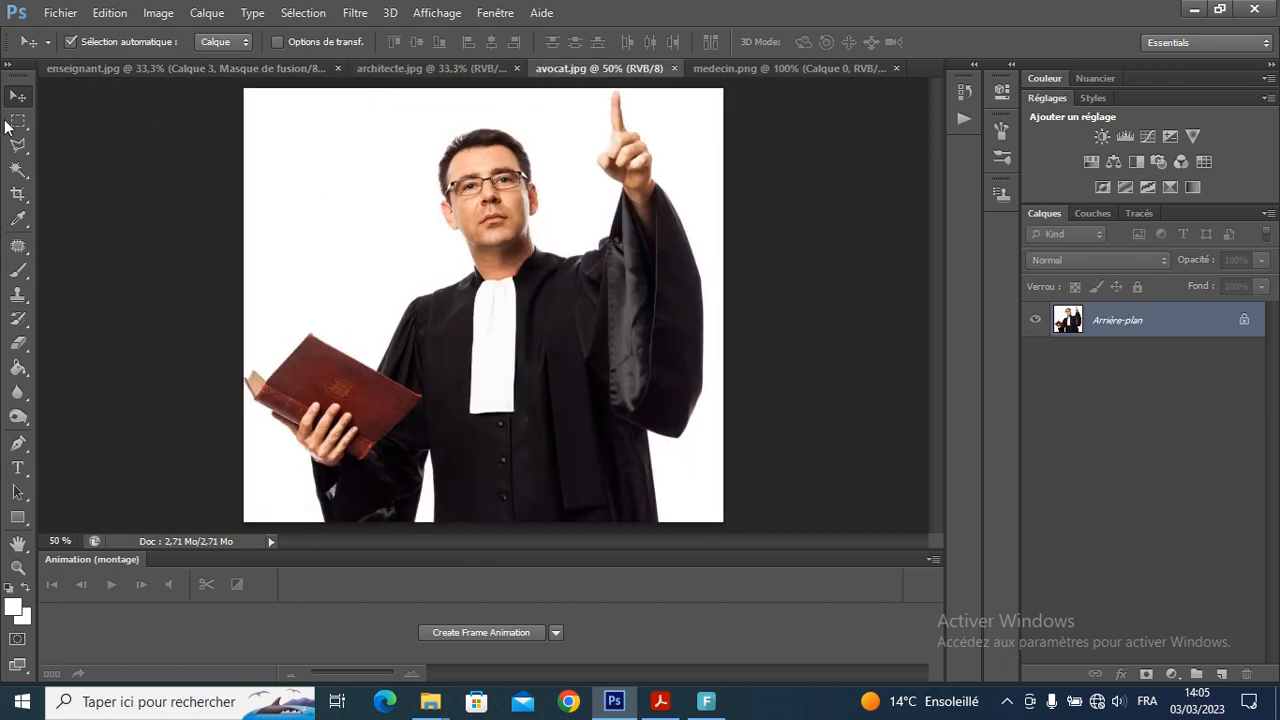
{"action": "left_click", "coordinate": [228, 69]}
{"action": "left_click_drag", "start_coordinate": [245, 94], "coordinate": [503, 257]}
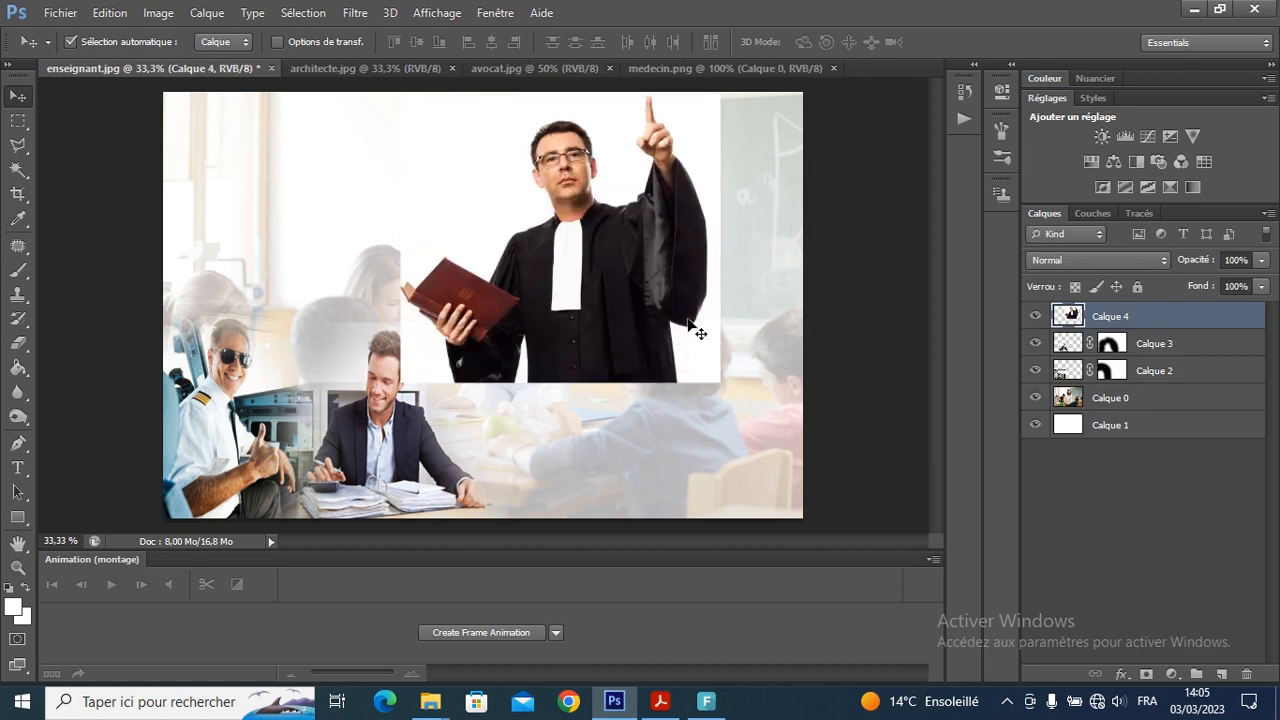
{"action": "left_click_drag", "start_coordinate": [631, 326], "coordinate": [632, 328]}
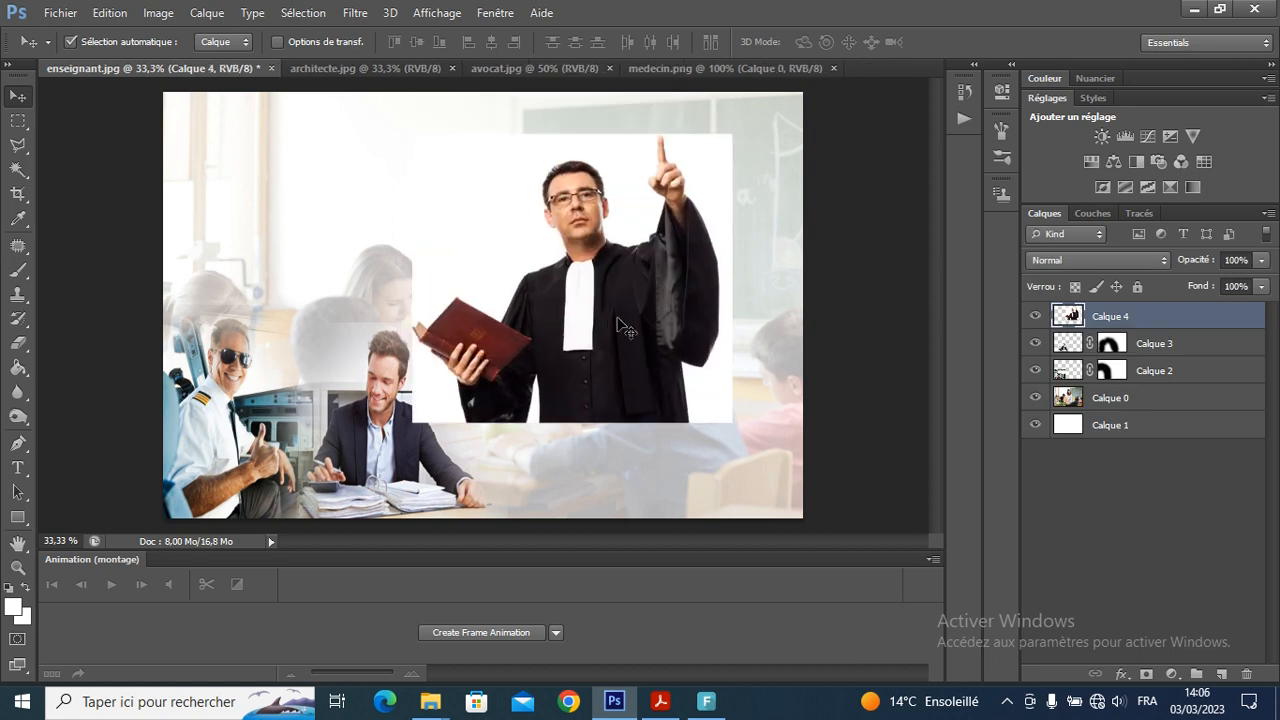
Select the white background around the lawyer with the Magic Wand and delete it.
{"action": "left_click", "coordinate": [22, 172]}
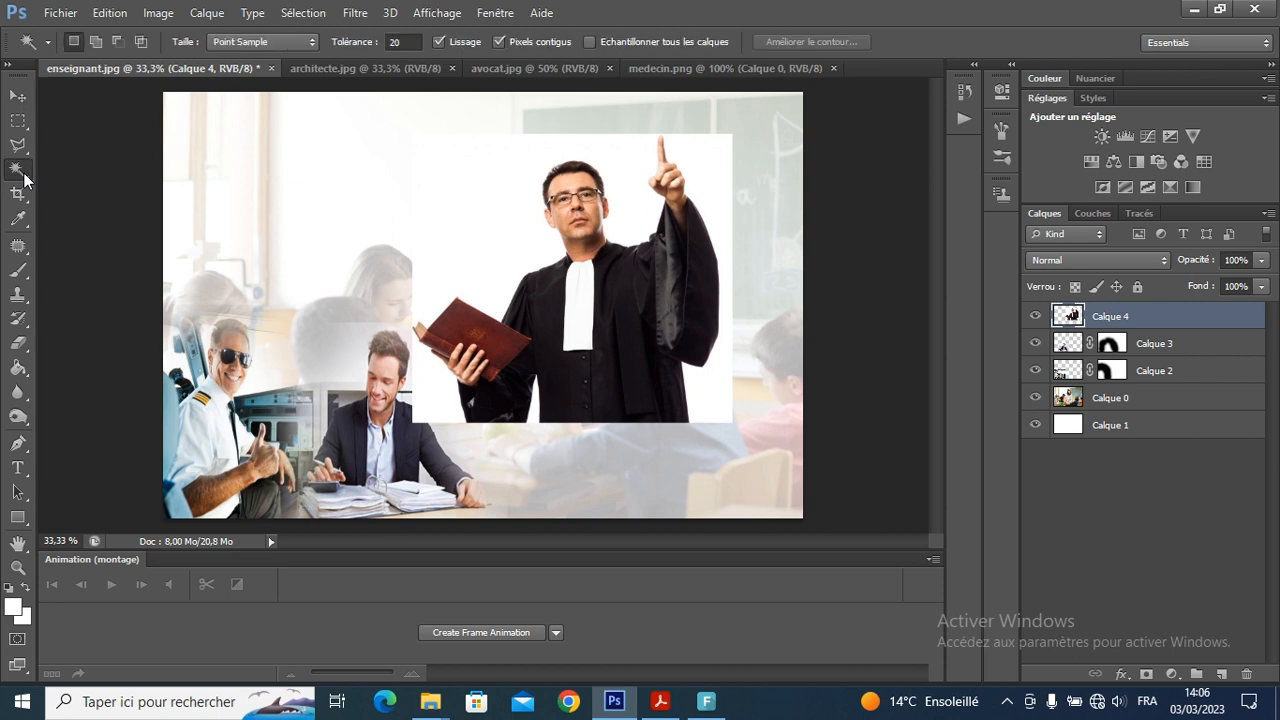
{"action": "left_click", "coordinate": [483, 241]}
{"action": "key", "text": "Delete"}
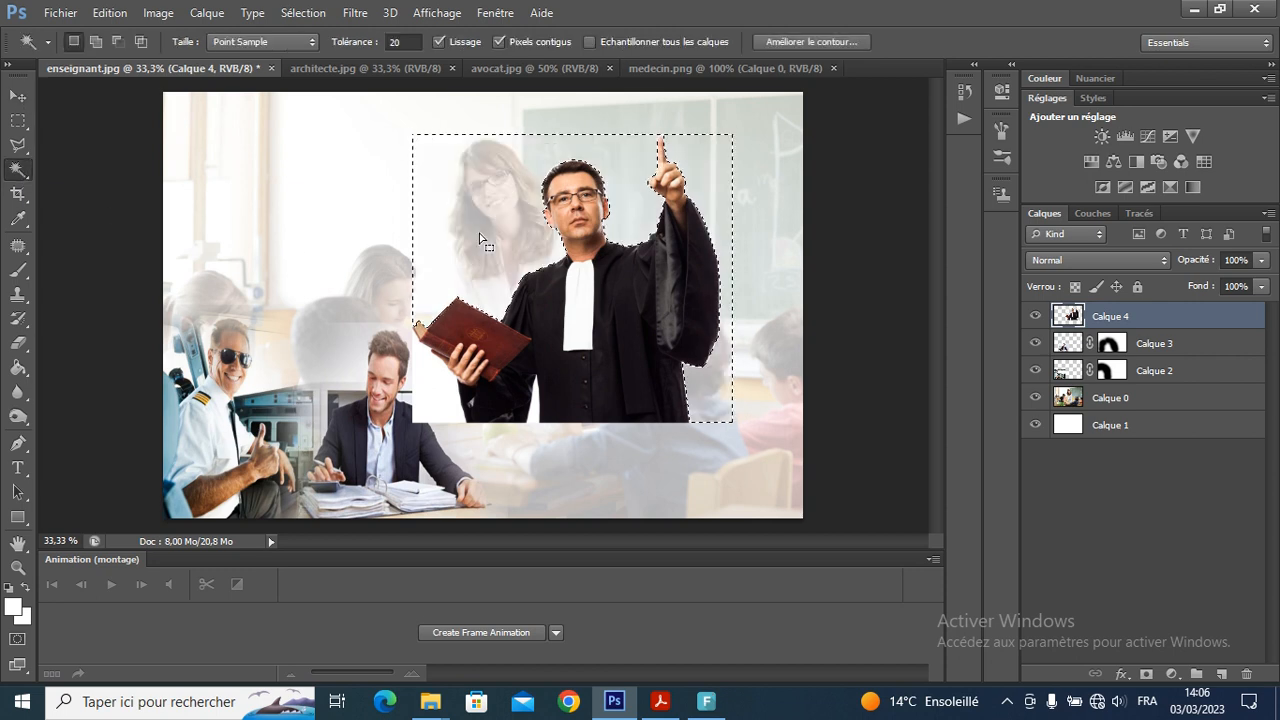
Delete the leftover white areas beneath the lawyer's book and beside his robe.
{"action": "left_click", "coordinate": [452, 408]}
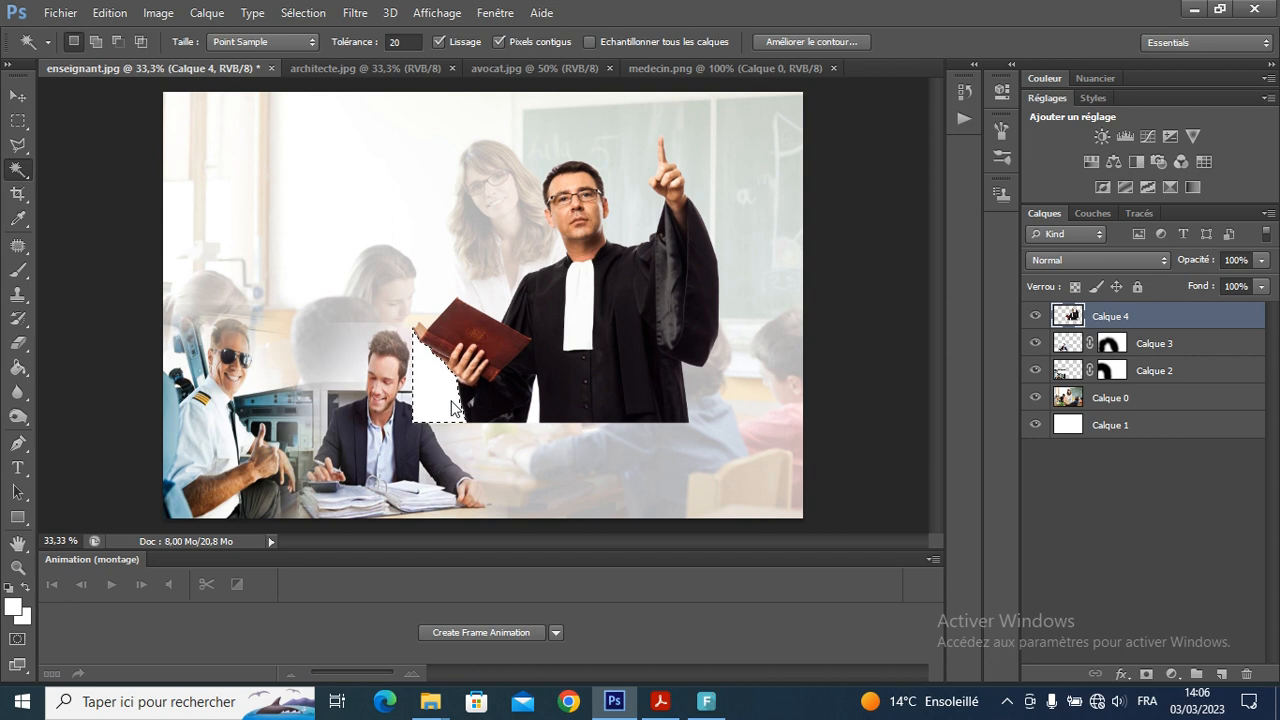
{"action": "key", "text": "Delete"}
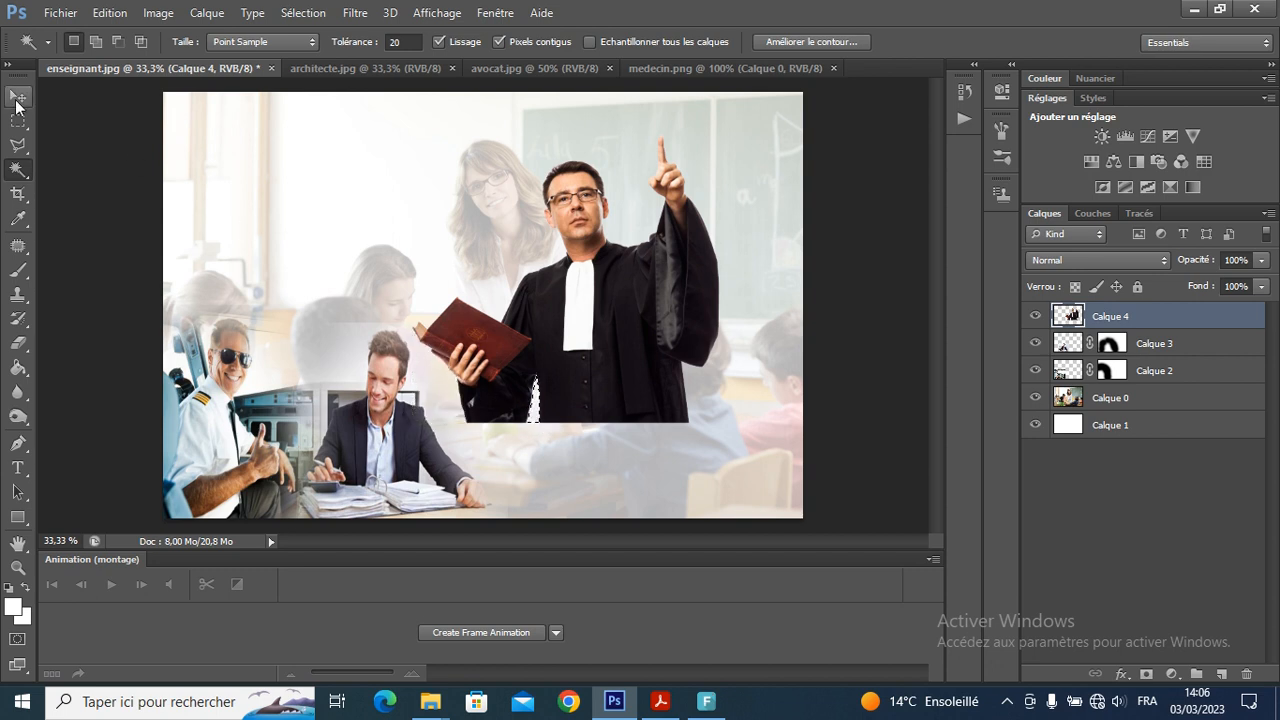
Scale down the lawyer cutout and place it at the bottom edge of the image beside the accountant.
{"action": "left_click", "coordinate": [18, 100]}
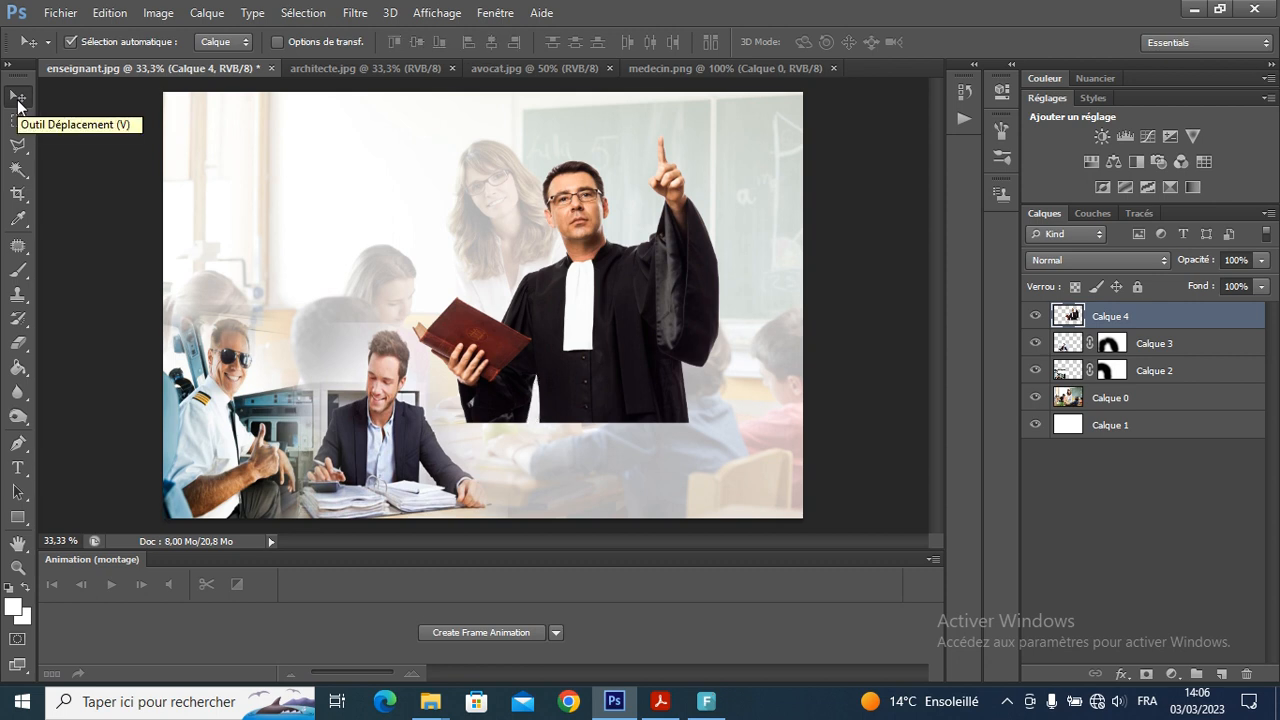
{"action": "left_click_drag", "start_coordinate": [587, 303], "coordinate": [524, 397]}
{"action": "key", "text": "ctrl+t"}
{"action": "left_click_drag", "start_coordinate": [657, 243], "coordinate": [592, 318]}
{"action": "left_click_drag", "start_coordinate": [542, 417], "coordinate": [576, 414]}
{"action": "left_click", "coordinate": [940, 44]}
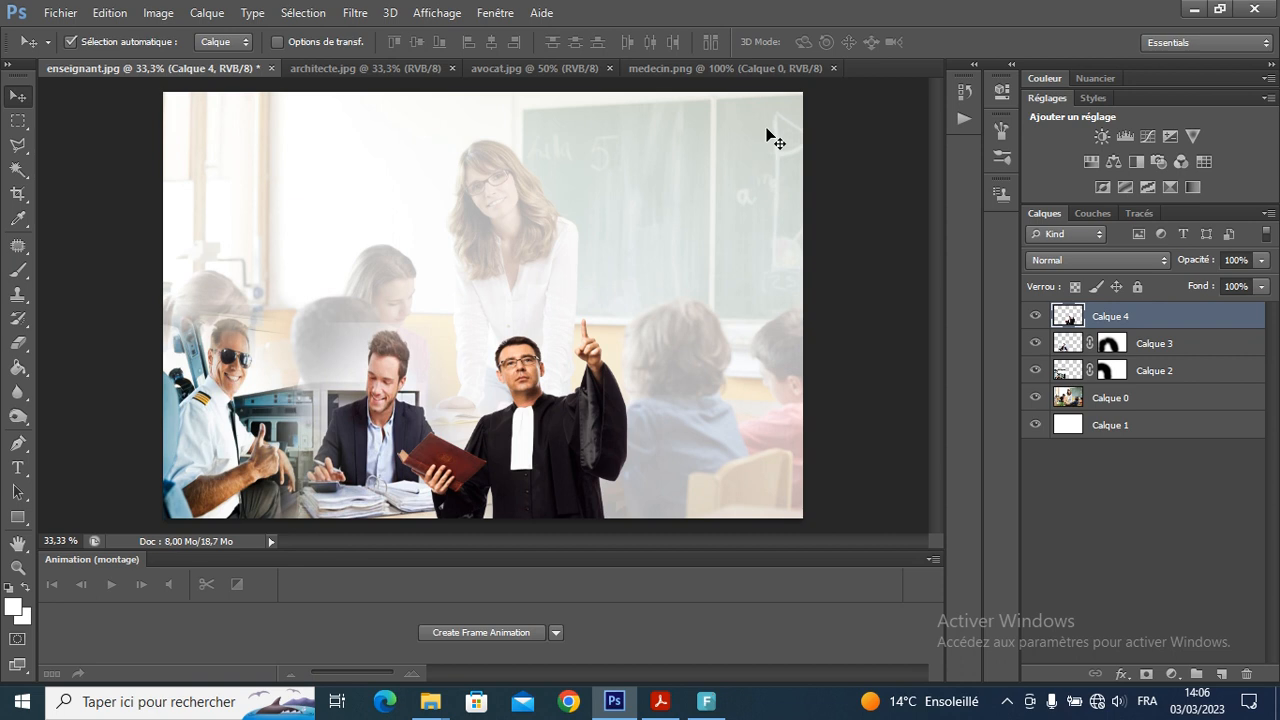
Close avocat.jpg and copy the doctor photo from medecin.png into the composition.
{"action": "left_click", "coordinate": [609, 68]}
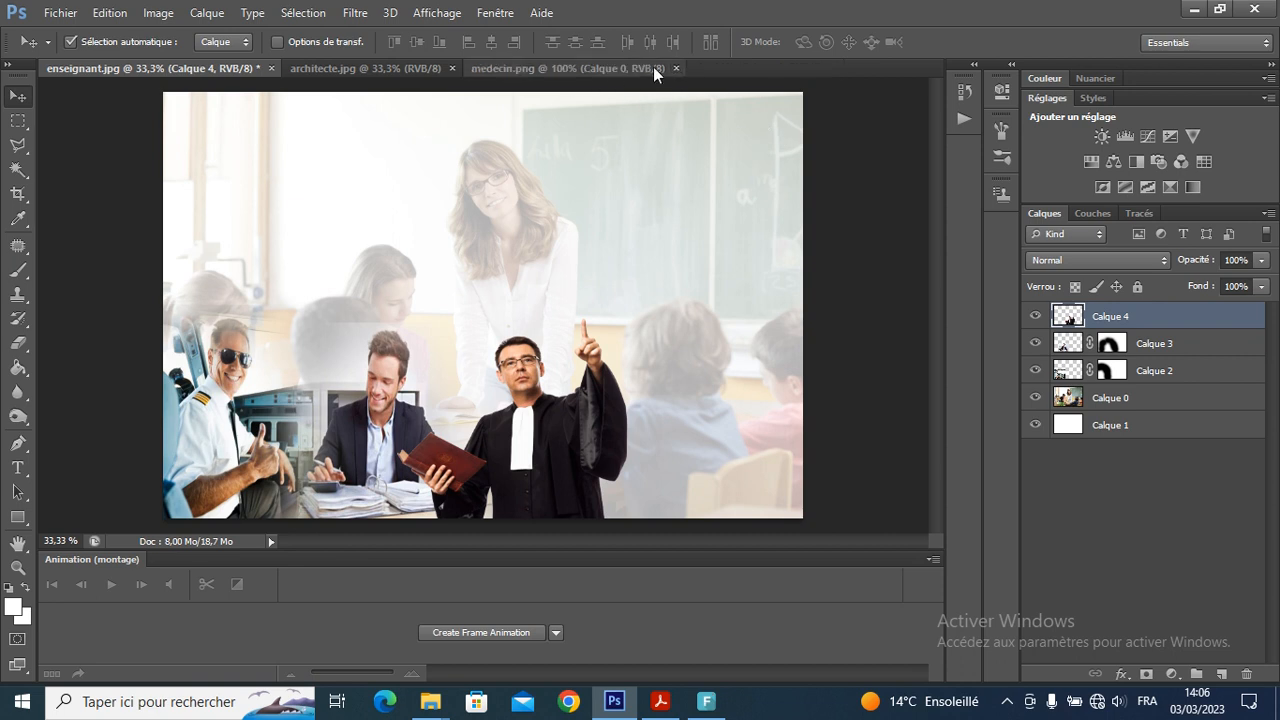
{"action": "left_click", "coordinate": [568, 68]}
{"action": "left_click_drag", "start_coordinate": [600, 284], "coordinate": [498, 265]}
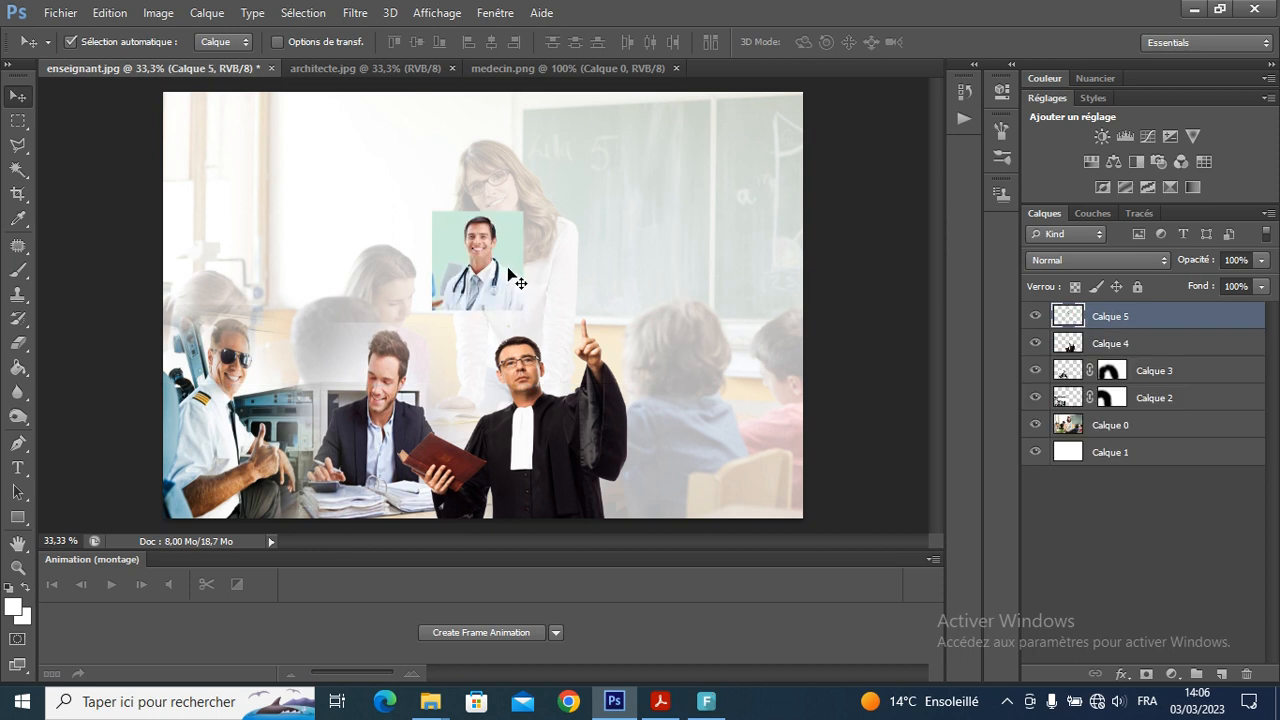
Enlarge the doctor photo to about 221% width and 205% height and move it to the bottom edge beside the lawyer.
{"action": "key", "text": "ctrl+t"}
{"action": "left_click_drag", "start_coordinate": [522, 214], "coordinate": [632, 107]}
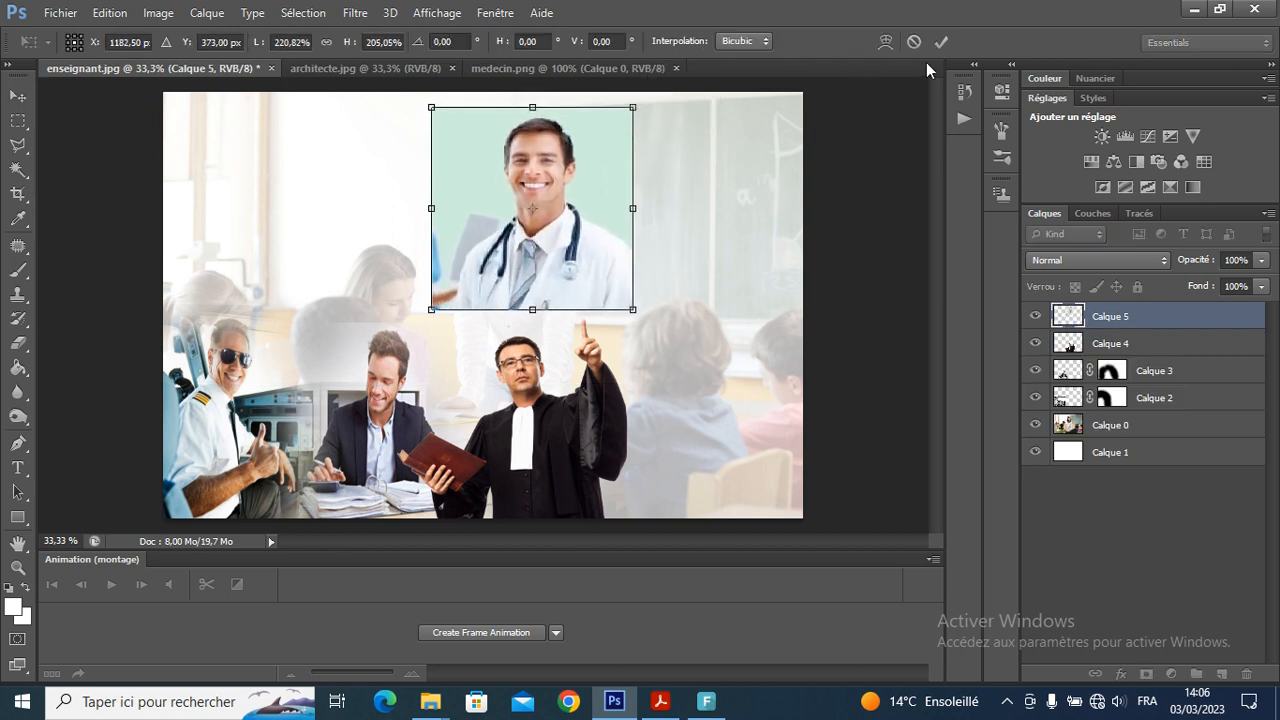
{"action": "left_click", "coordinate": [941, 41]}
{"action": "left_click_drag", "start_coordinate": [551, 212], "coordinate": [681, 441]}
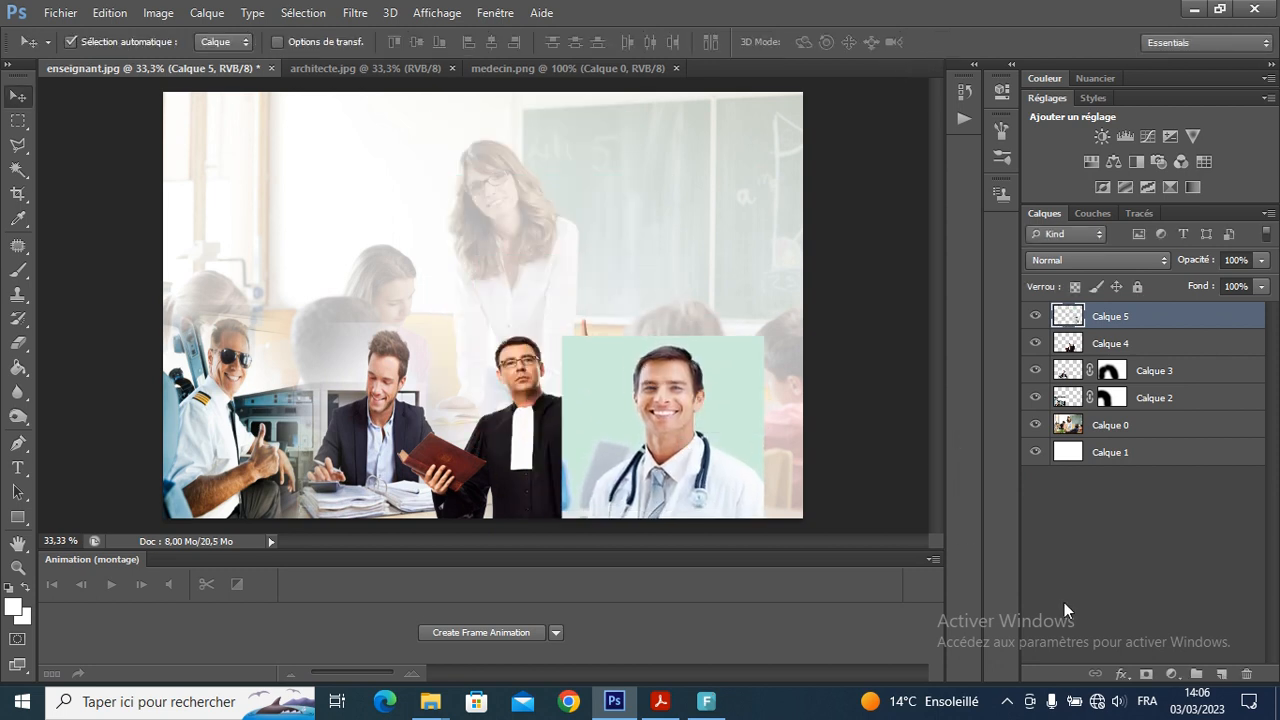
Add a layer mask to the doctor layer and paint black with a 500 px brush to fade out his green background.
{"action": "left_click", "coordinate": [1146, 675]}
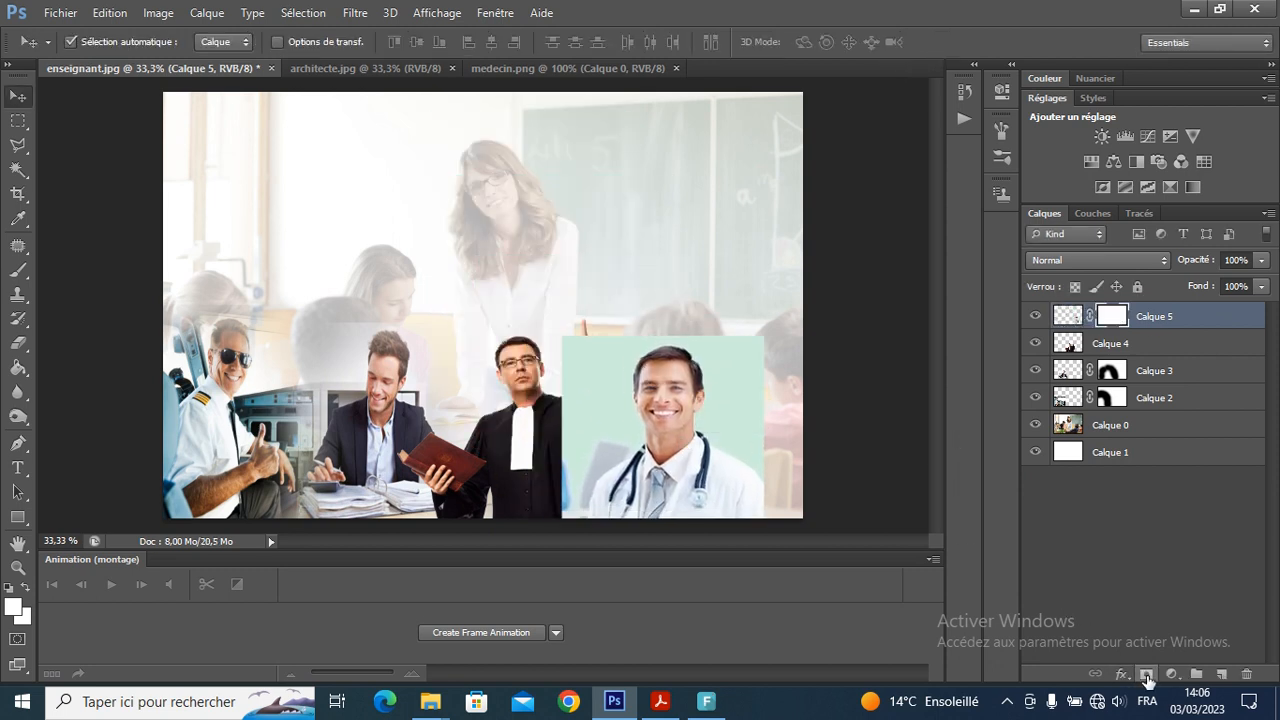
{"action": "left_click", "coordinate": [18, 270]}
{"action": "left_click", "coordinate": [523, 352]}
{"action": "mouse_move", "coordinate": [523, 365]}
{"action": "left_mouse_down"}
{"action": "mouse_move", "coordinate": [521, 488]}
{"action": "mouse_move", "coordinate": [562, 328]}
{"action": "mouse_move", "coordinate": [641, 281]}
{"action": "mouse_move", "coordinate": [742, 303]}
{"action": "mouse_move", "coordinate": [807, 432]}
{"action": "mouse_move", "coordinate": [746, 295]}
{"action": "mouse_move", "coordinate": [628, 262]}
{"action": "mouse_move", "coordinate": [542, 388]}
{"action": "mouse_move", "coordinate": [530, 483]}
{"action": "mouse_move", "coordinate": [516, 400]}
{"action": "left_mouse_up"}
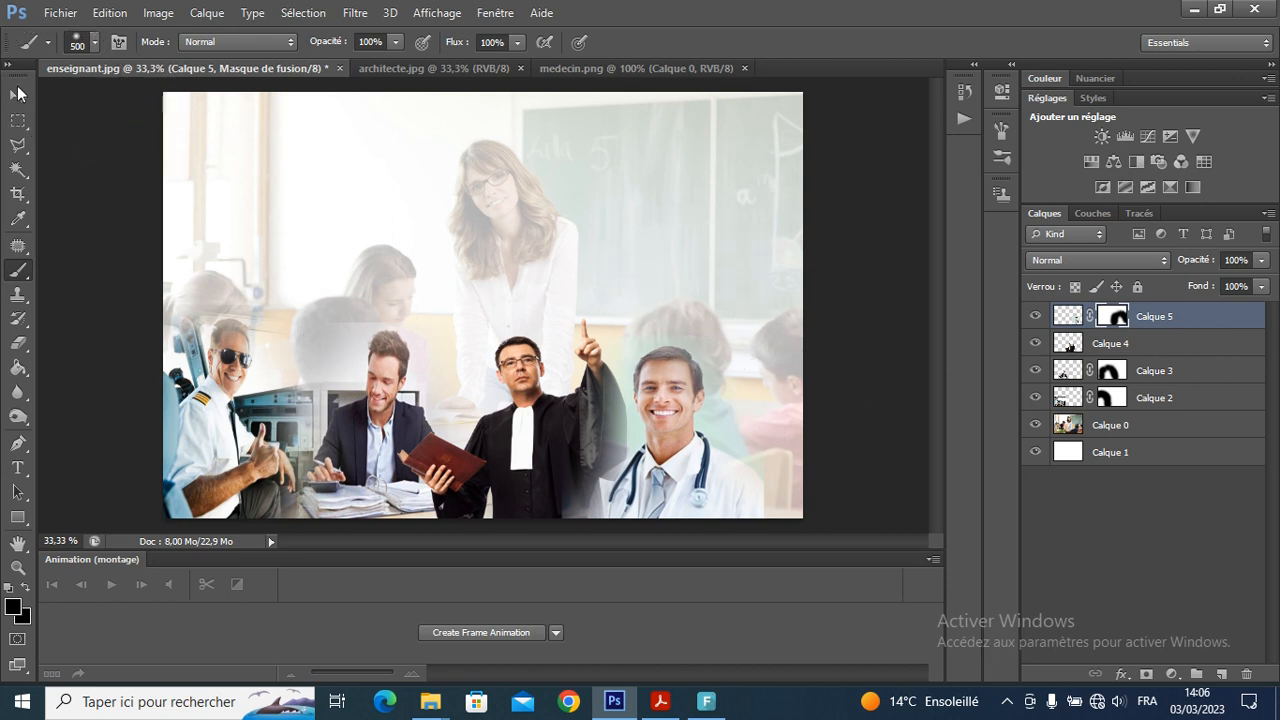
Copy the architect photo from architecte.jpg into the composition and scale it down to roughly half its size.
{"action": "left_click", "coordinate": [18, 92]}
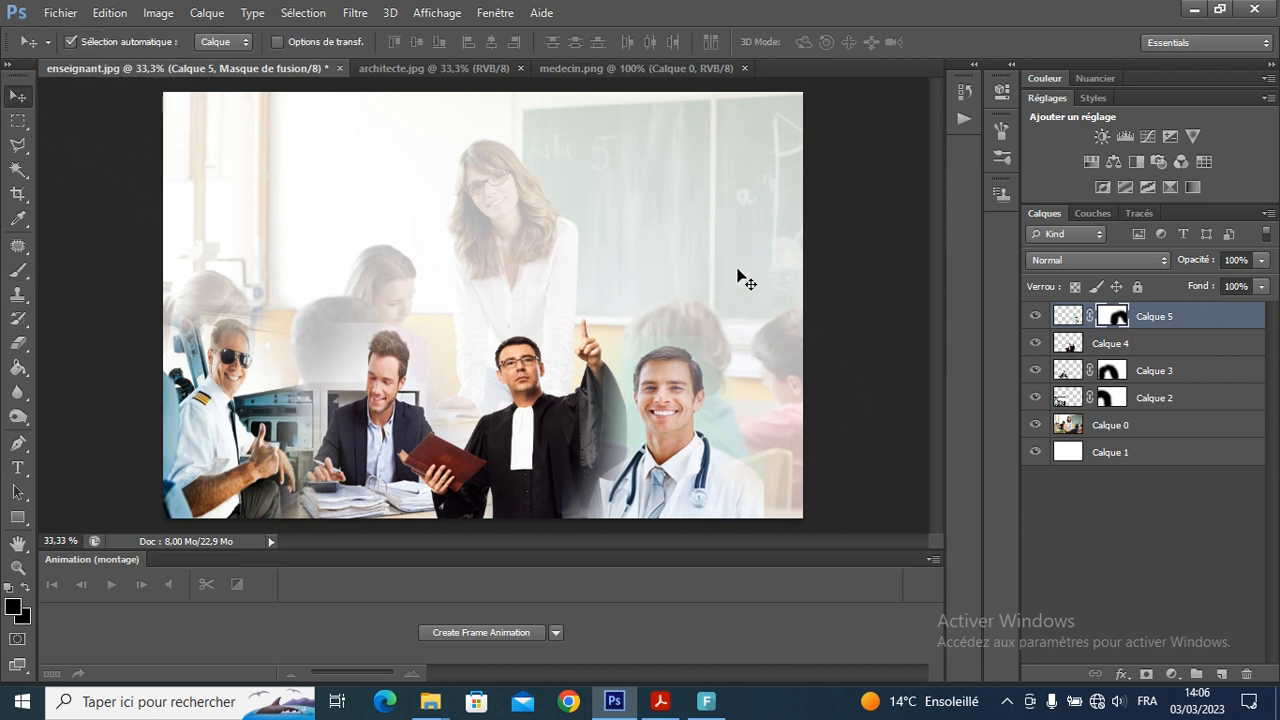
{"action": "left_click", "coordinate": [471, 68]}
{"action": "left_click_drag", "start_coordinate": [640, 354], "coordinate": [572, 348]}
{"action": "key", "text": "ctrl+t"}
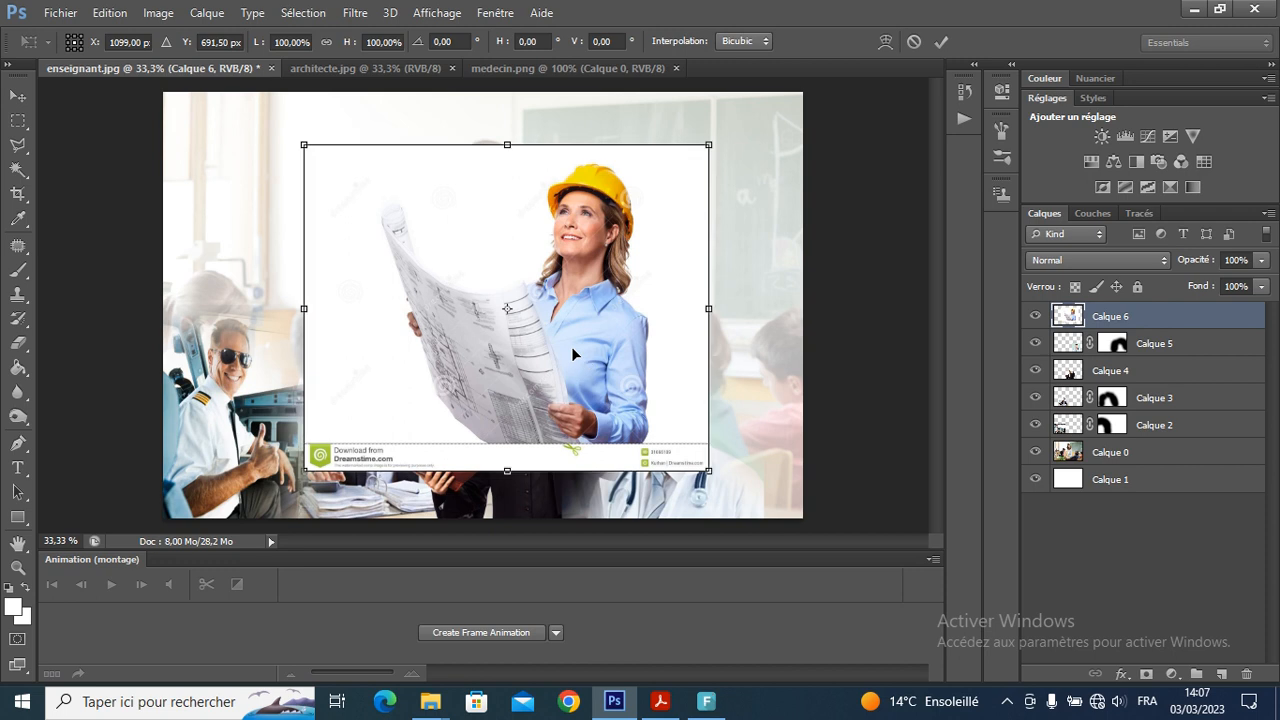
{"action": "left_click_drag", "start_coordinate": [308, 468], "coordinate": [482, 328]}
{"action": "key", "text": "Return"}
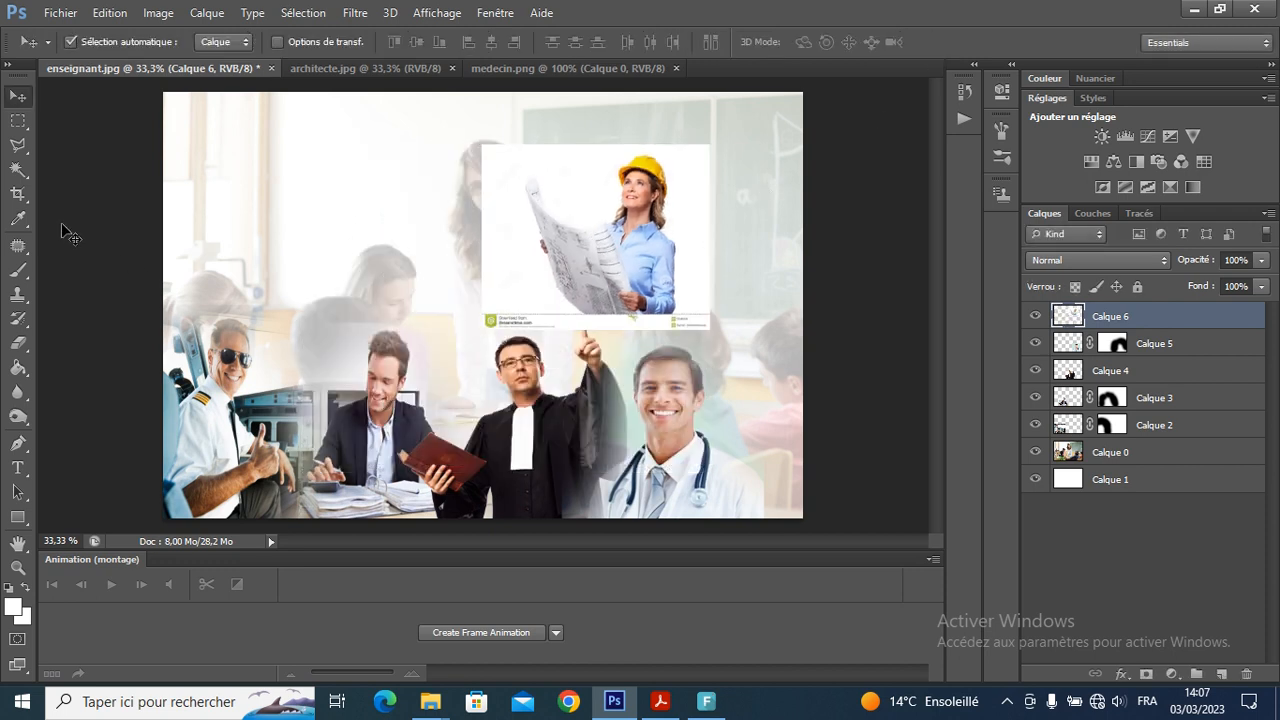
Select the Dreamstime strip below the architect with the Rectangular Marquee and delete it.
{"action": "right_click", "coordinate": [26, 123]}
{"action": "left_click", "coordinate": [57, 121]}
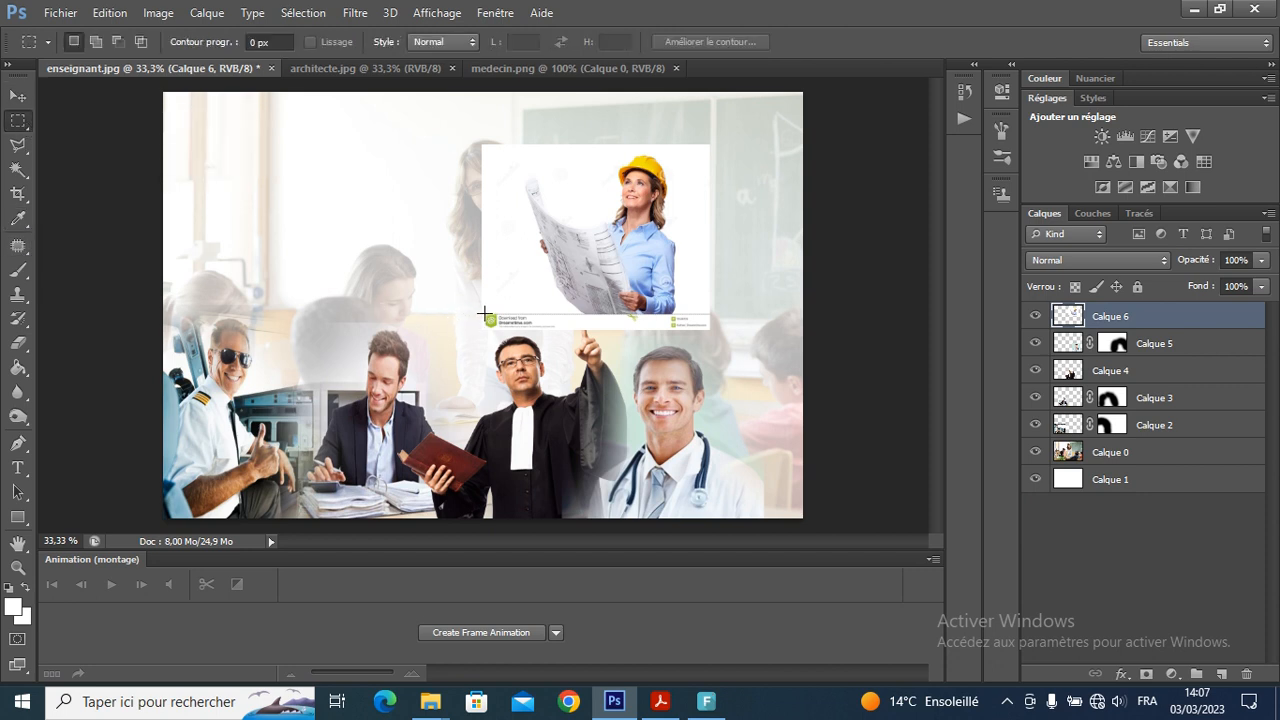
{"action": "left_click_drag", "start_coordinate": [482, 313], "coordinate": [734, 359]}
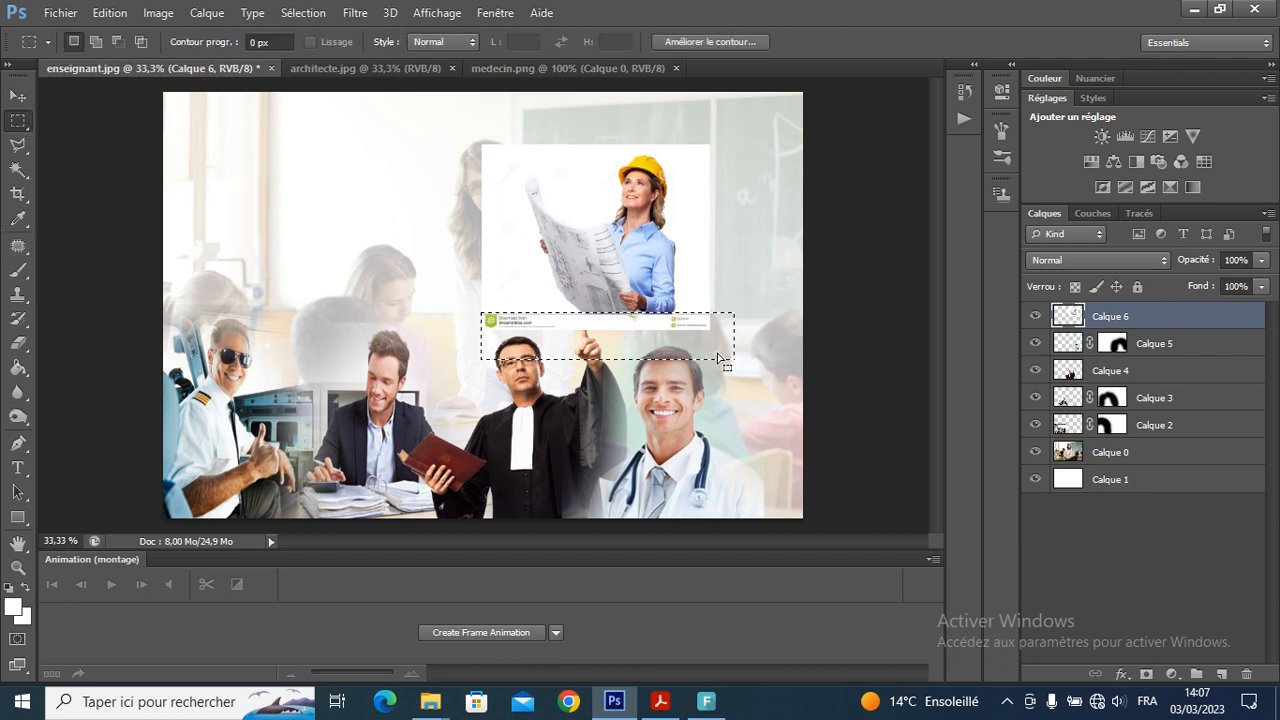
{"action": "left_click", "coordinate": [716, 352]}
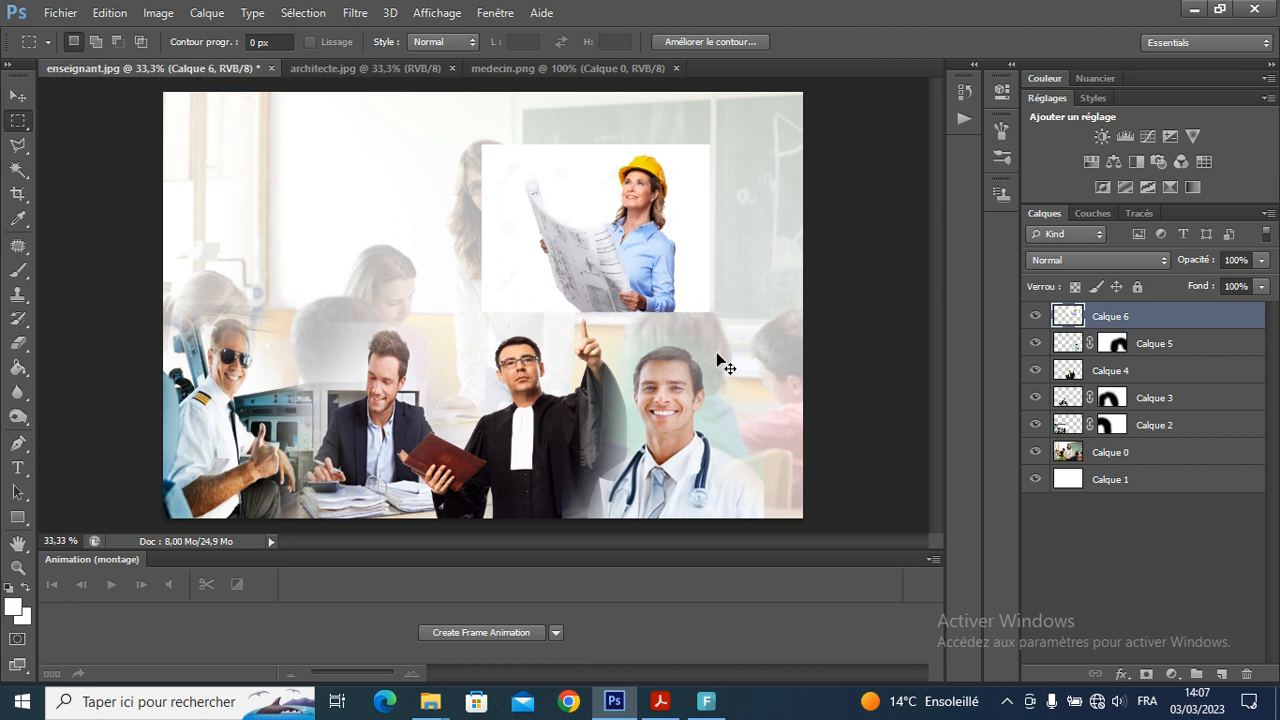
Select the white background around the architect with the Magic Wand at tolerance 9, delete it and deselect.
{"action": "left_click", "coordinate": [17, 172]}
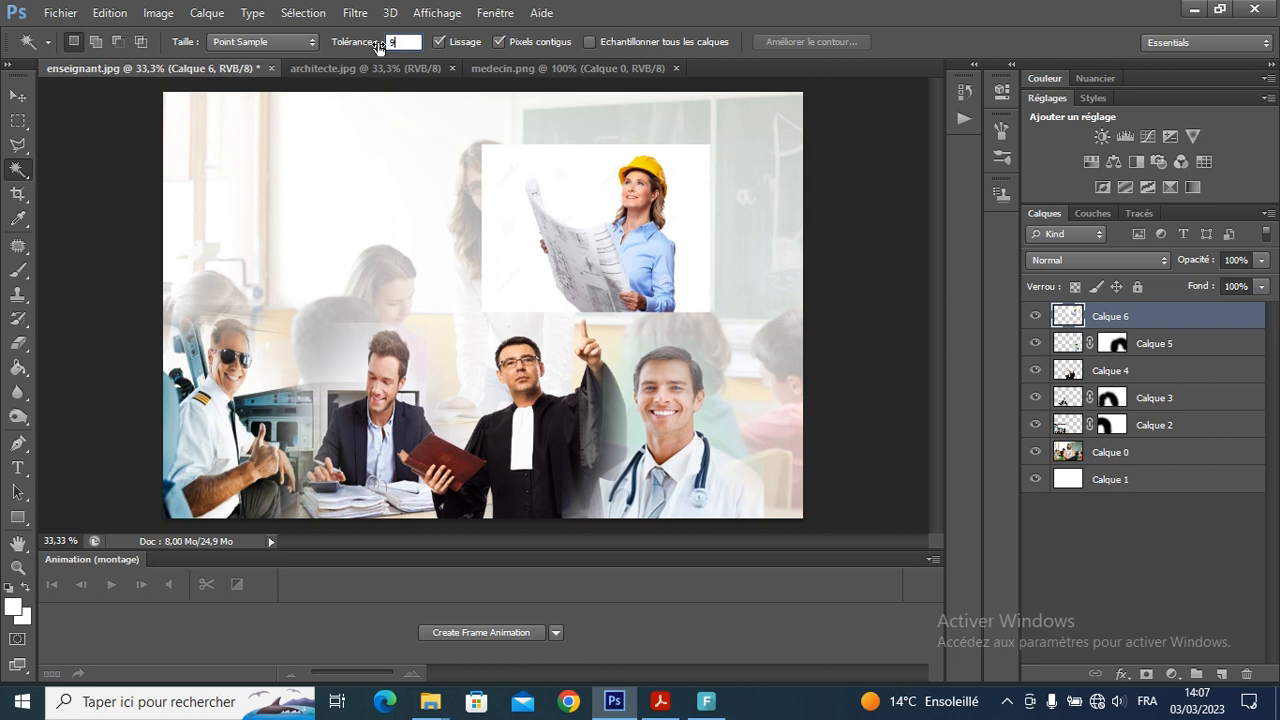
{"action": "left_click", "coordinate": [508, 171]}
{"action": "key", "text": "Delete"}
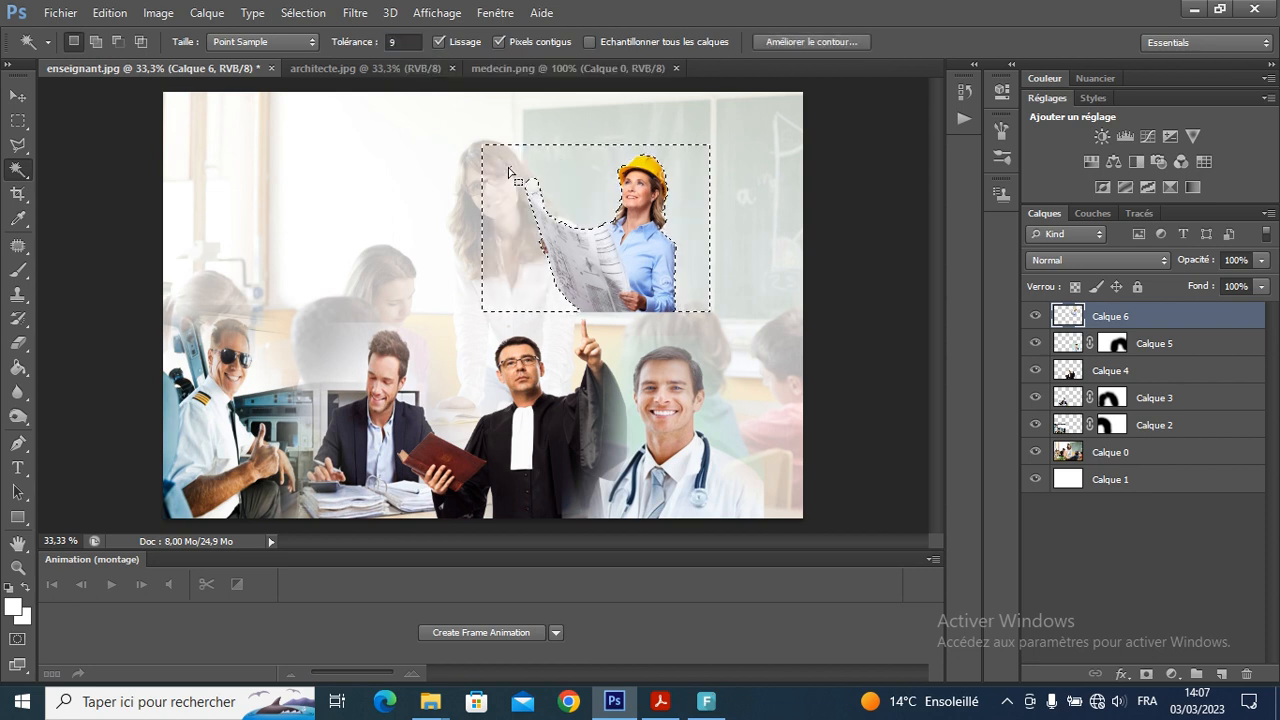
{"action": "key", "text": "ctrl+d"}
Move the architect to the image's lower-right corner and shift the doctor, lawyer and accountant slightly left.
{"action": "left_click", "coordinate": [20, 98]}
{"action": "left_click_drag", "start_coordinate": [587, 266], "coordinate": [729, 474]}
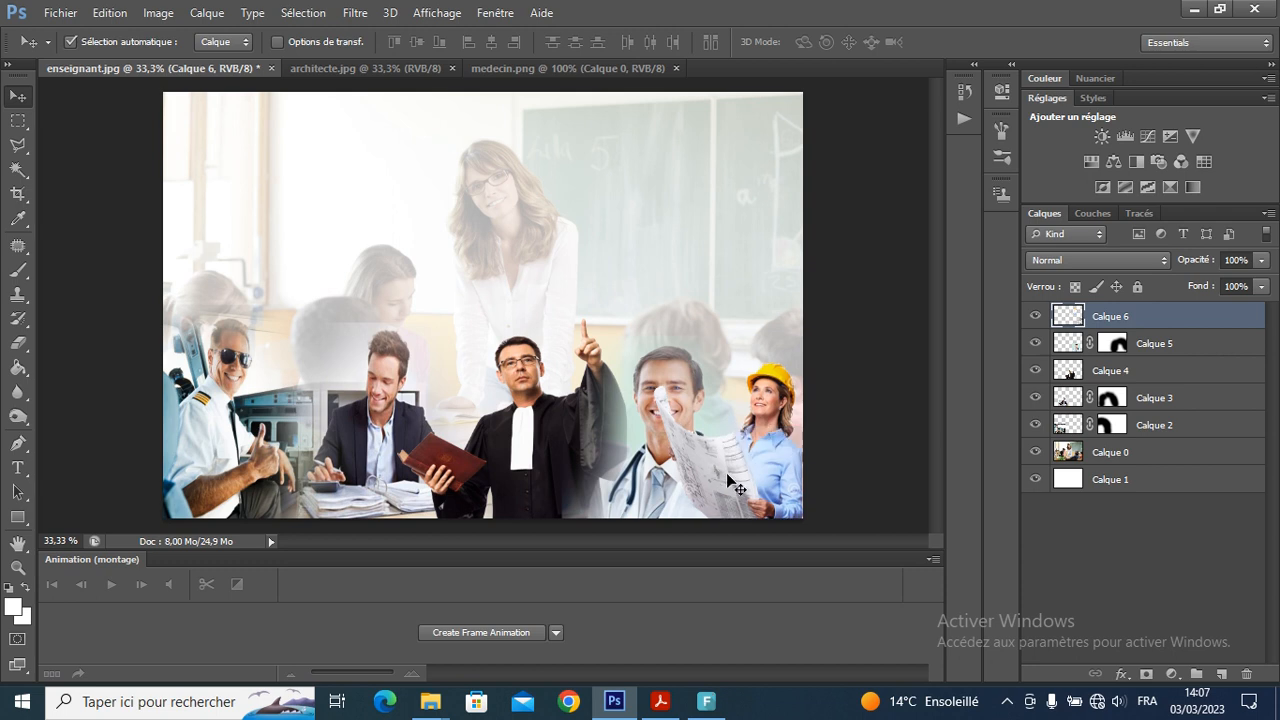
{"action": "left_click_drag", "start_coordinate": [627, 491], "coordinate": [600, 488]}
{"action": "left_click_drag", "start_coordinate": [513, 480], "coordinate": [487, 484]}
{"action": "left_click_drag", "start_coordinate": [378, 495], "coordinate": [362, 492]}
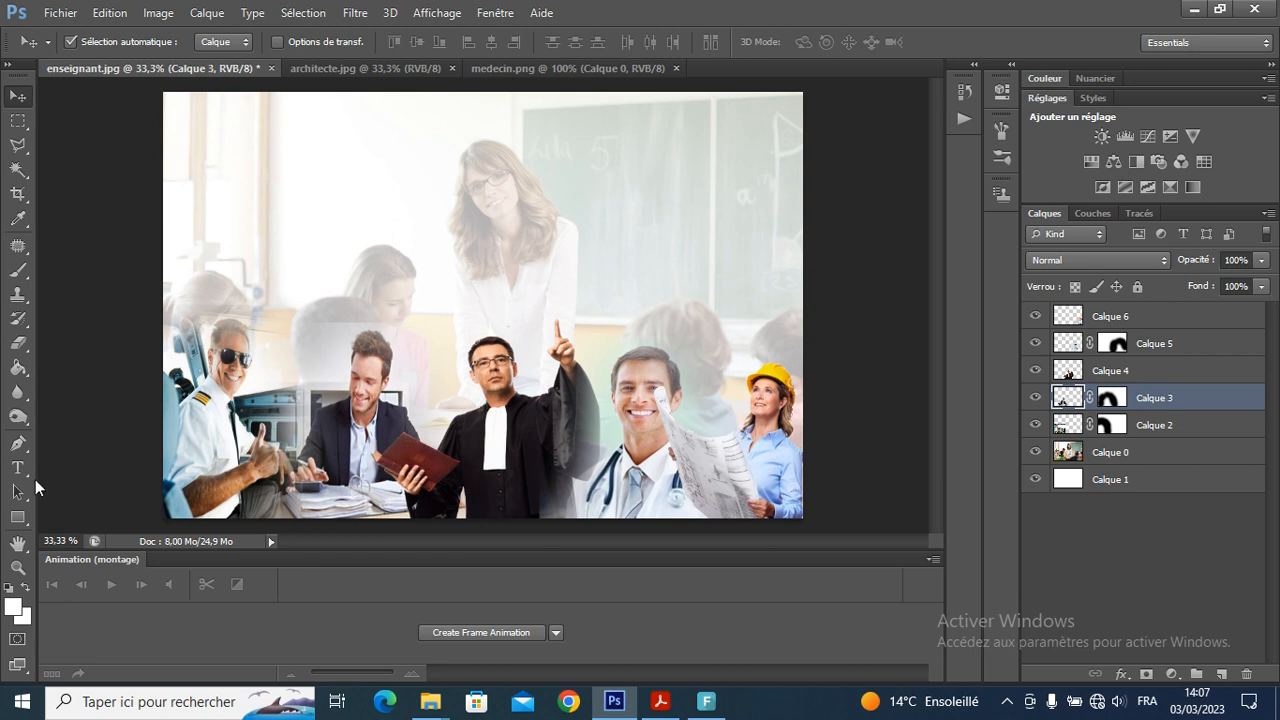
With the architect layer active, set up the Type tool with black text in Tahoma Regular at 60 pt.
{"action": "left_click", "coordinate": [22, 468]}
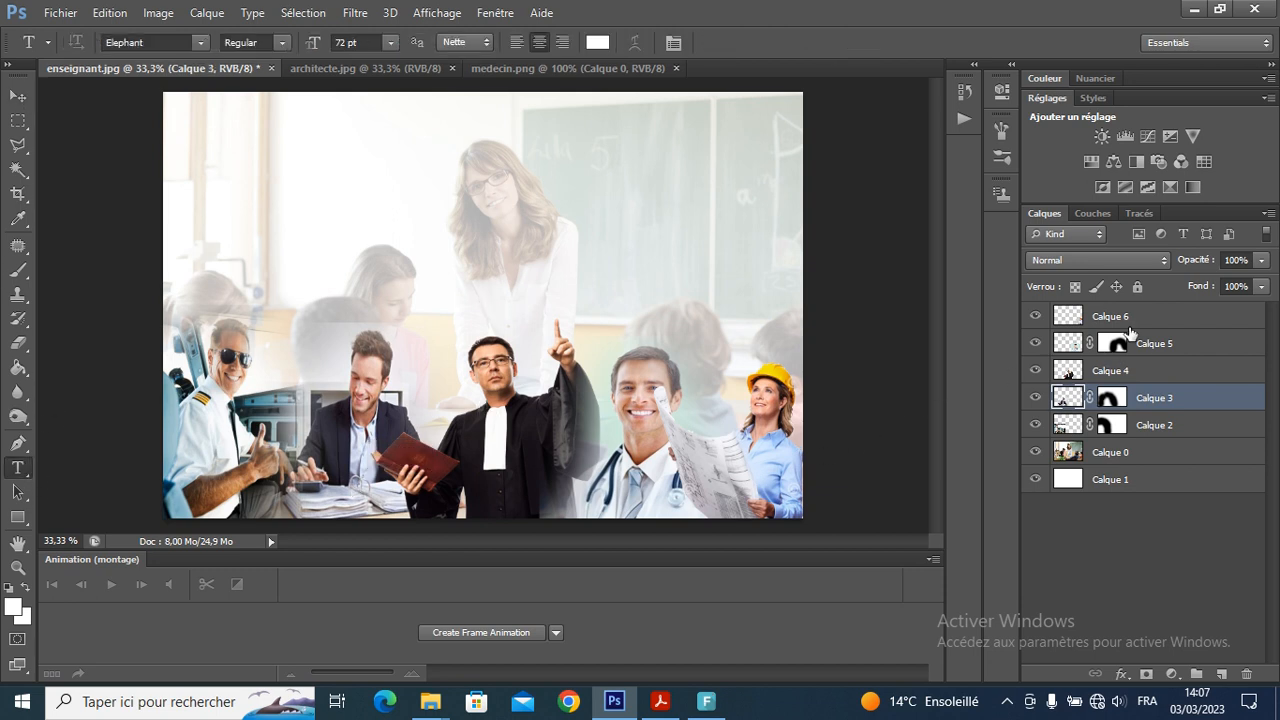
{"action": "left_click", "coordinate": [1140, 318]}
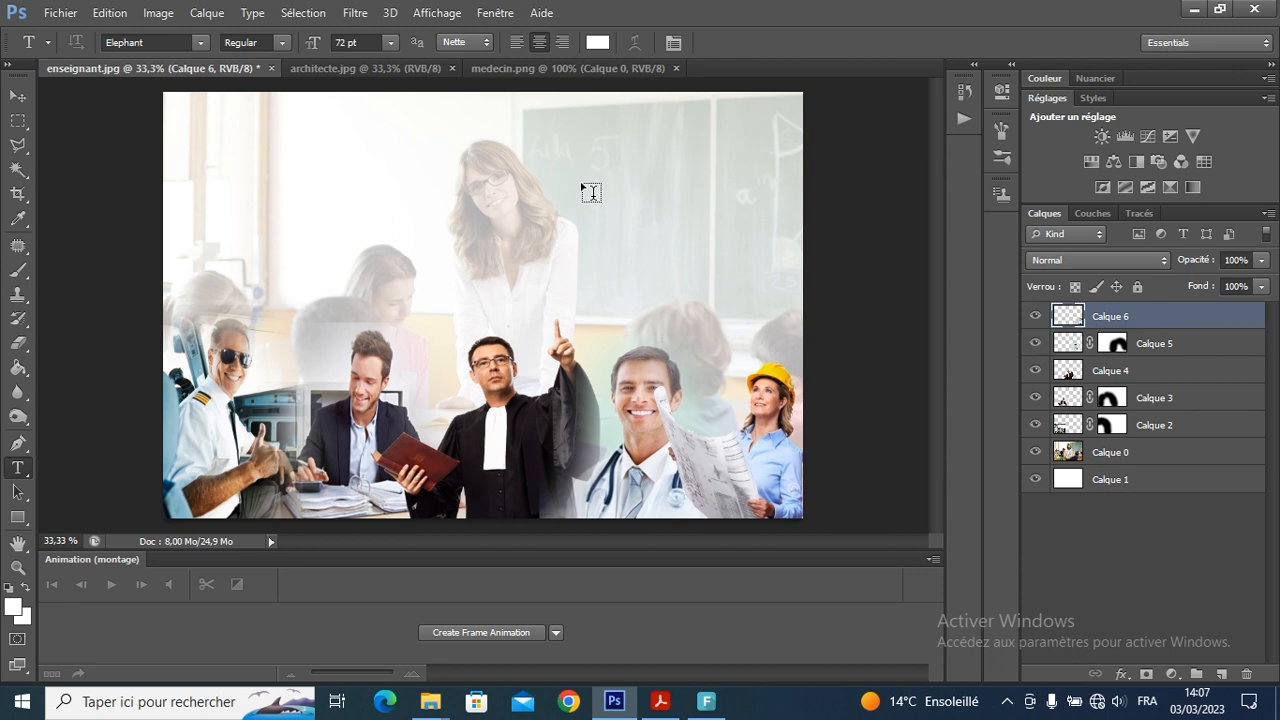
{"action": "left_click", "coordinate": [597, 42]}
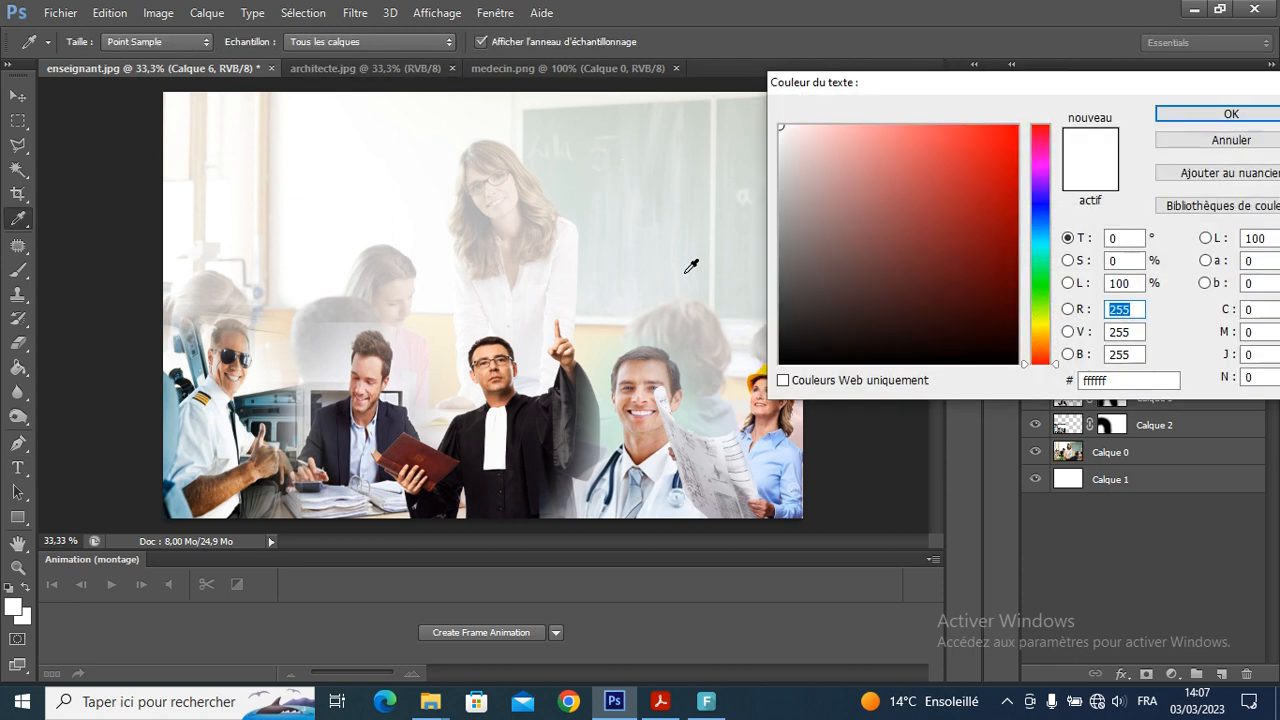
{"action": "left_click_drag", "start_coordinate": [827, 338], "coordinate": [752, 378]}
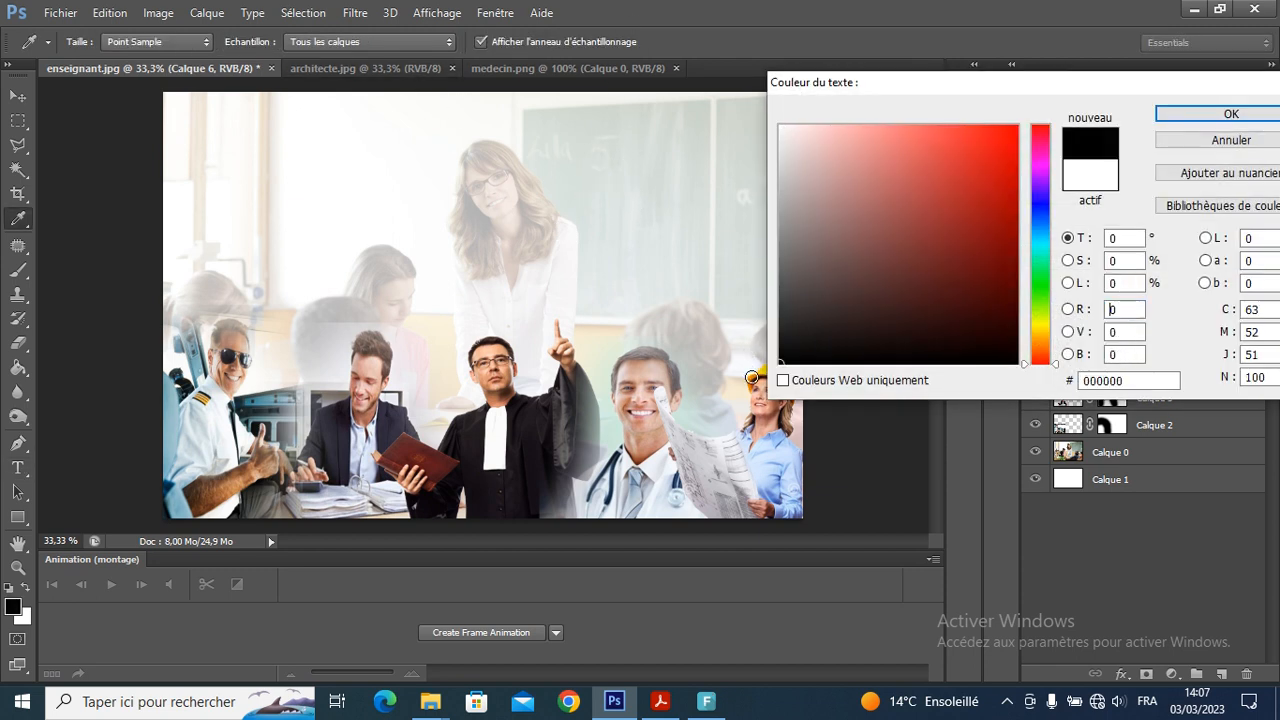
{"action": "left_click", "coordinate": [1181, 117]}
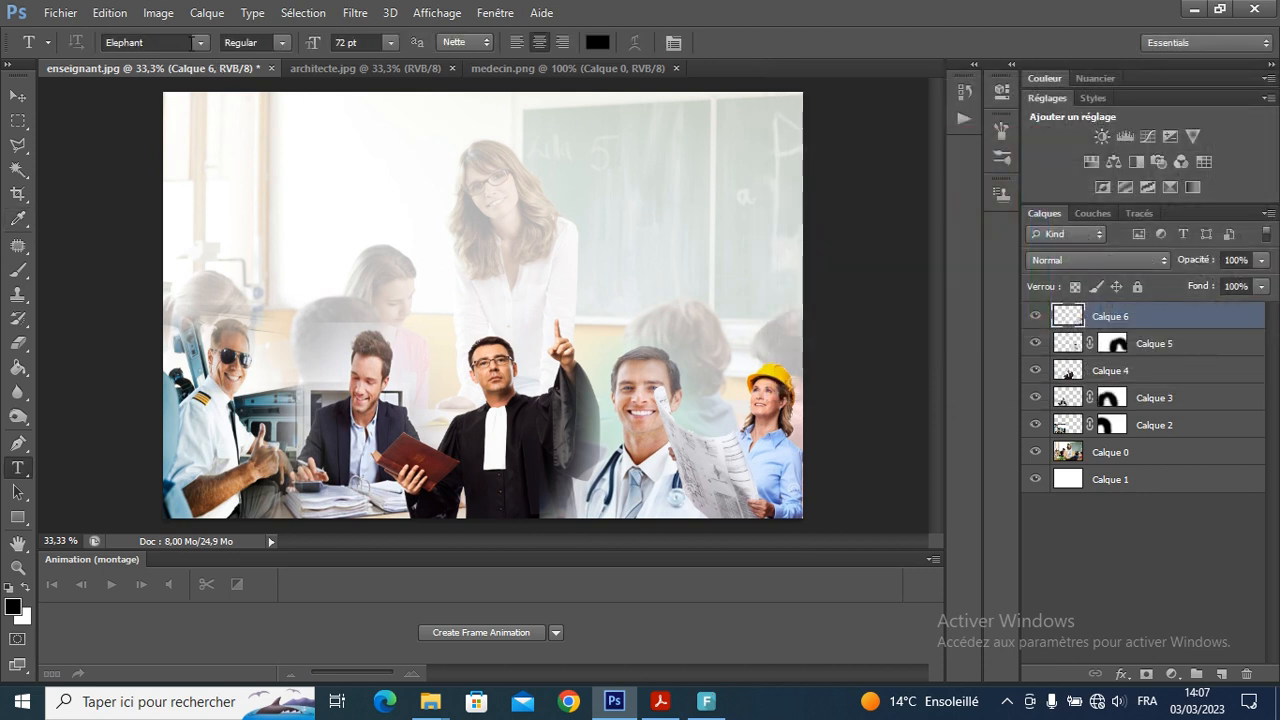
{"action": "left_click", "coordinate": [200, 43]}
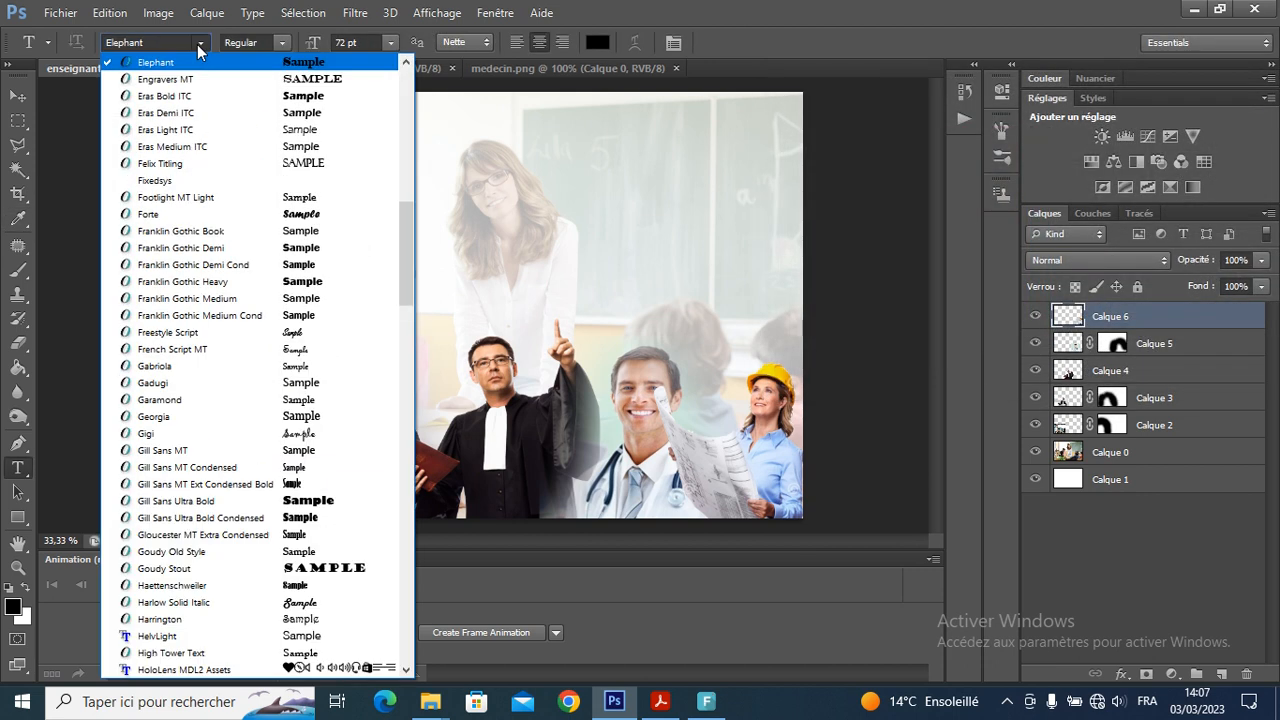
{"action": "left_click", "coordinate": [178, 44]}
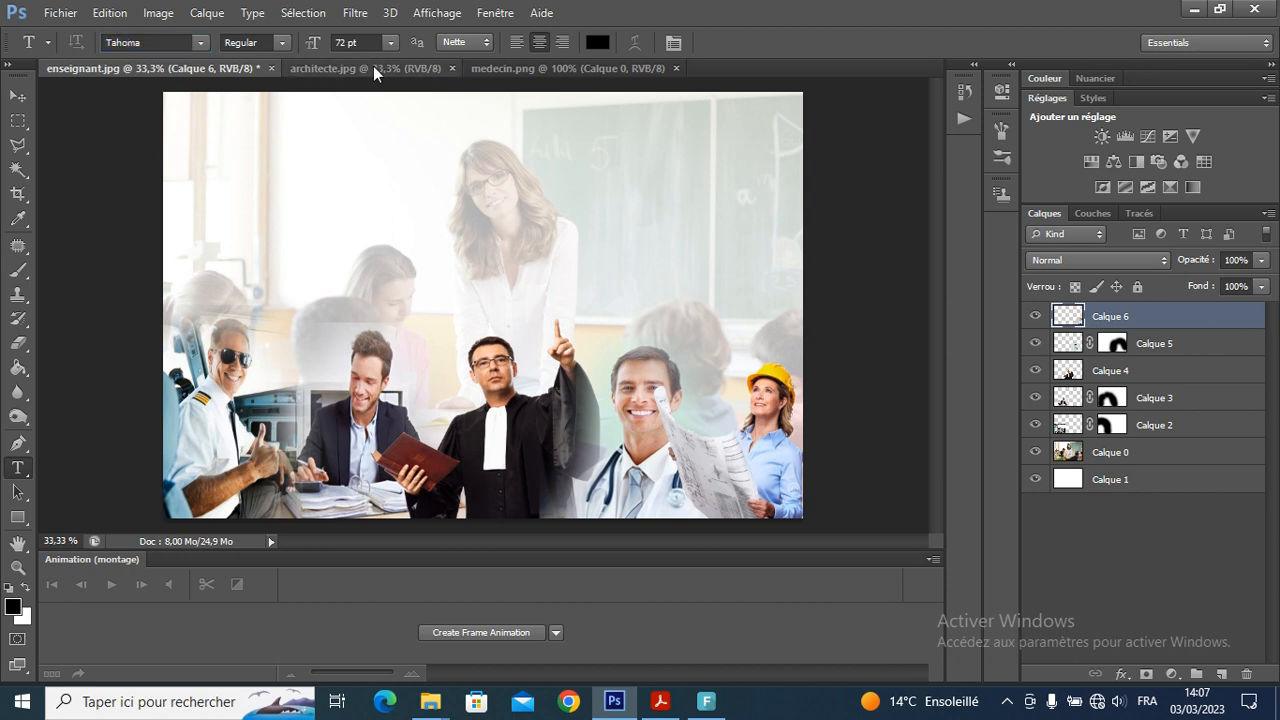
{"action": "left_click", "coordinate": [391, 43]}
{"action": "left_click", "coordinate": [388, 320]}
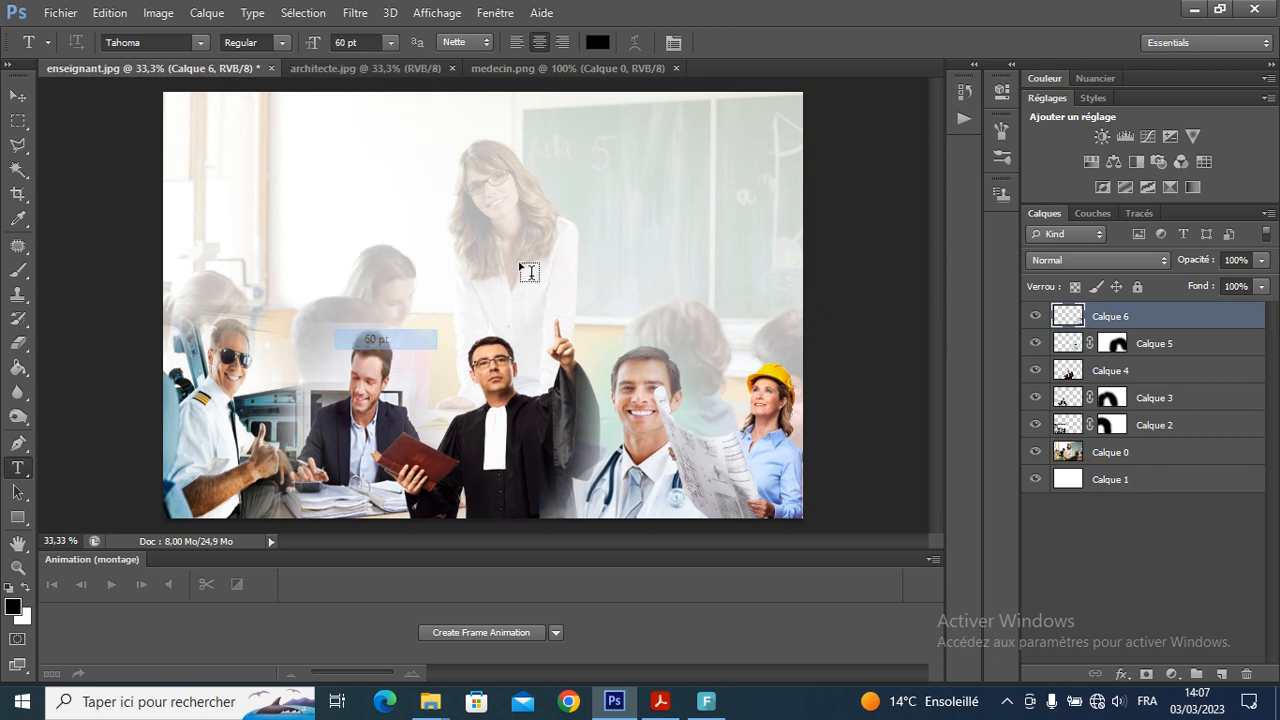
Add the words "Notre" and "mission" as separate text layers, one below the other, over the blackboard.
{"action": "left_click", "coordinate": [615, 194]}
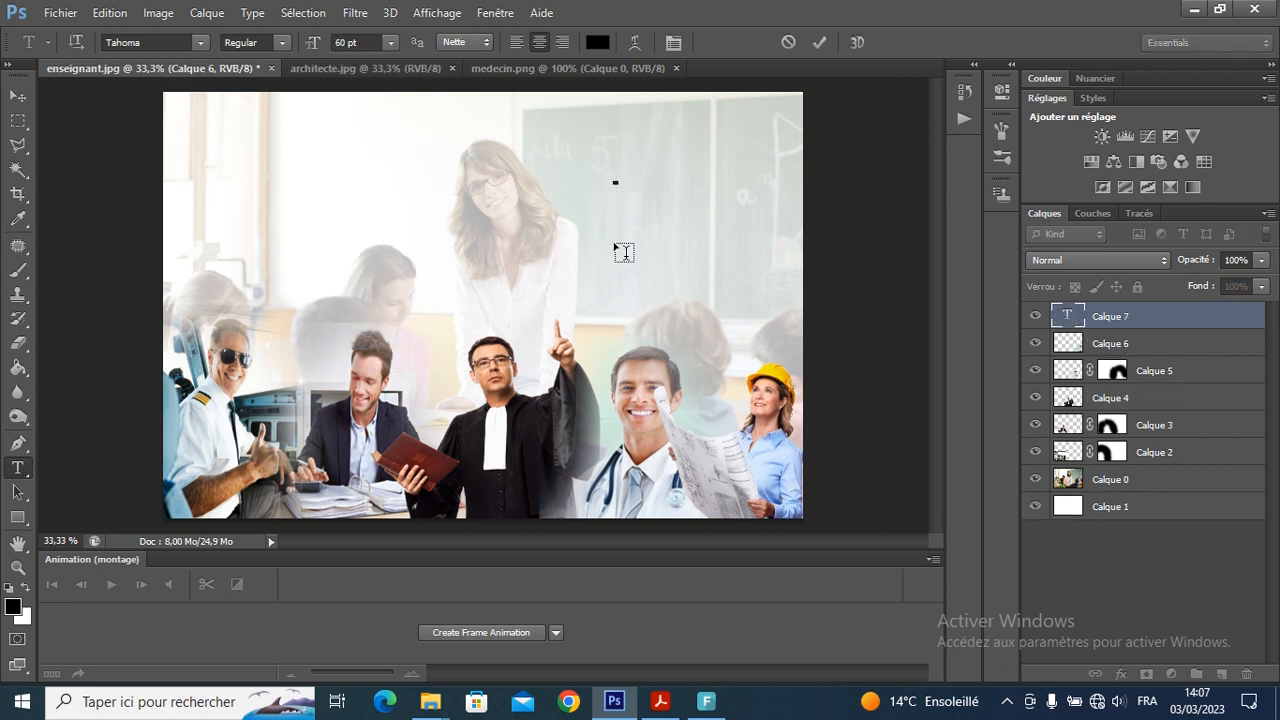
{"action": "type", "text": "Notre"}
{"action": "left_click", "coordinate": [629, 197]}
{"action": "type", "text": "mission"}
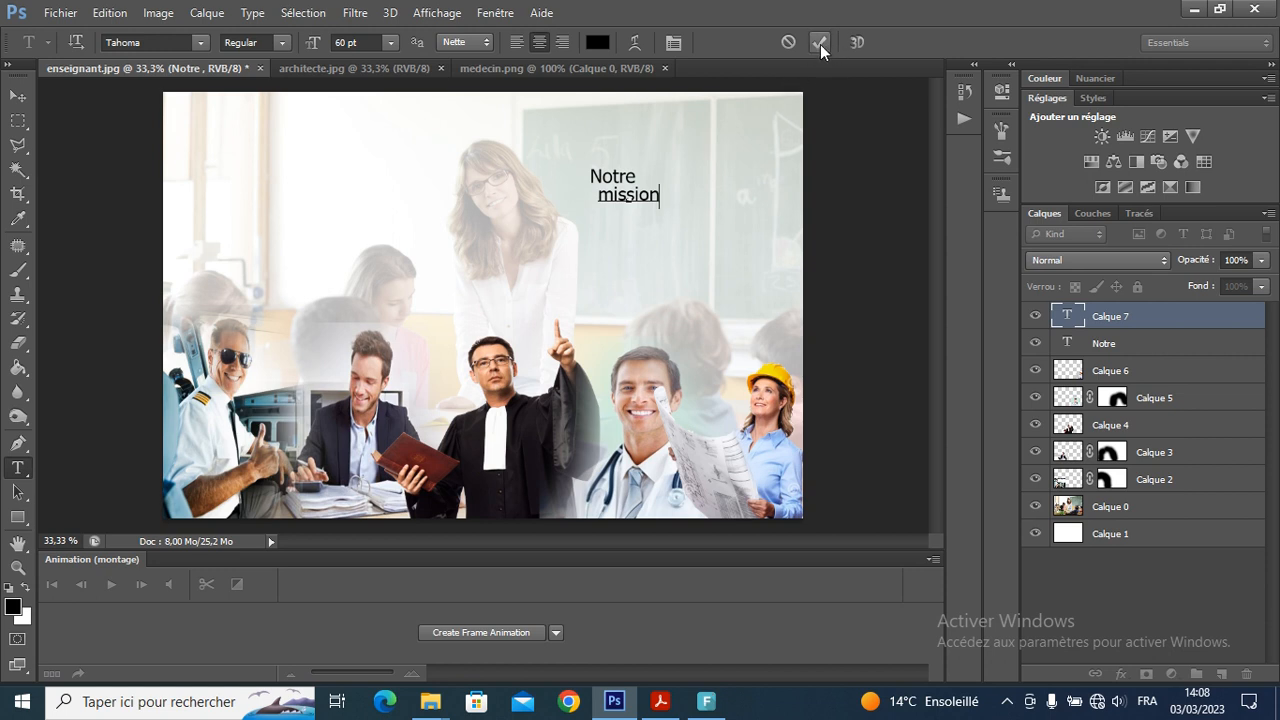
{"action": "left_click", "coordinate": [820, 44]}
Add the words "est" and "de" as separate text layers, stepping down below "mission" on the blackboard.
{"action": "left_click", "coordinate": [651, 217]}
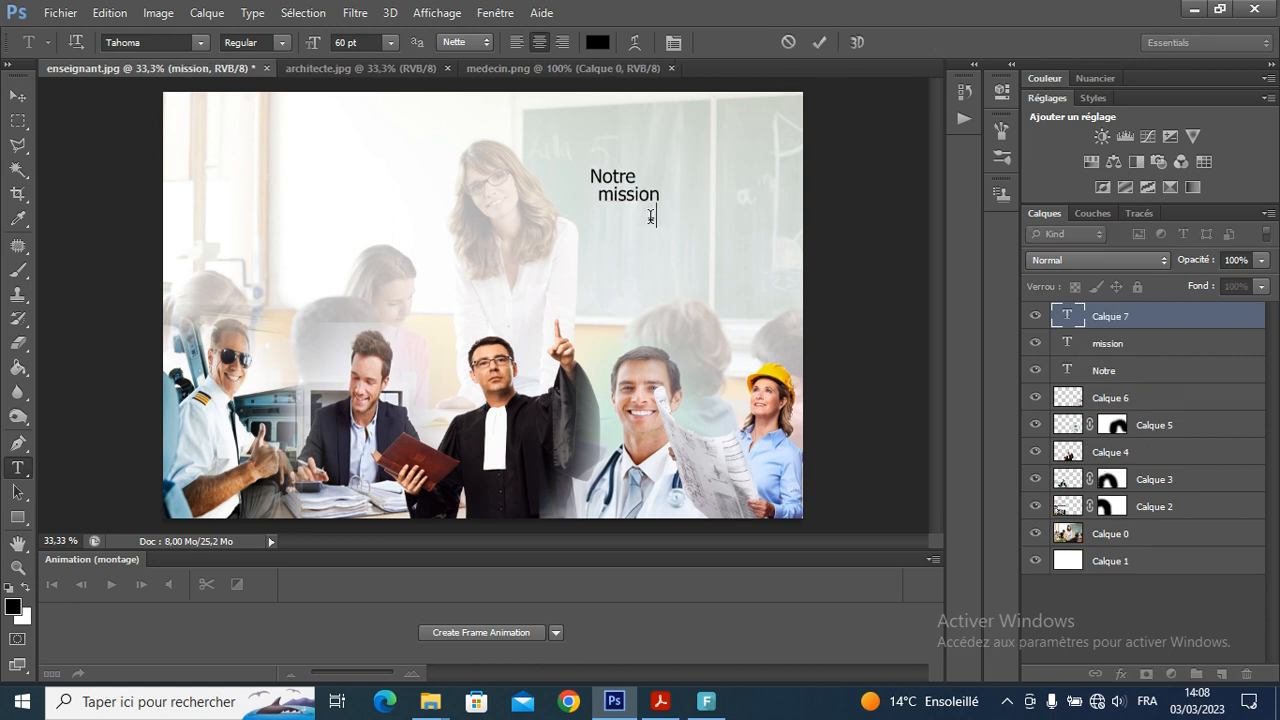
{"action": "type", "text": "est"}
{"action": "left_click", "coordinate": [820, 44]}
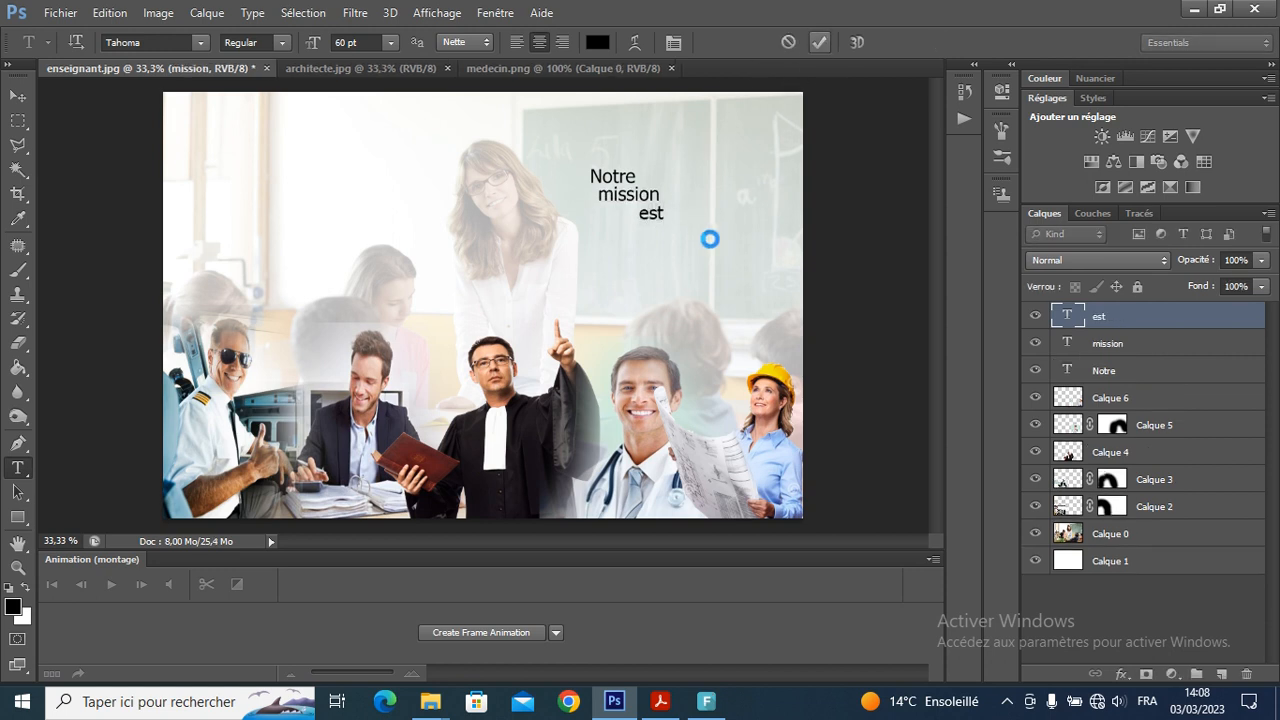
{"action": "left_click", "coordinate": [673, 234]}
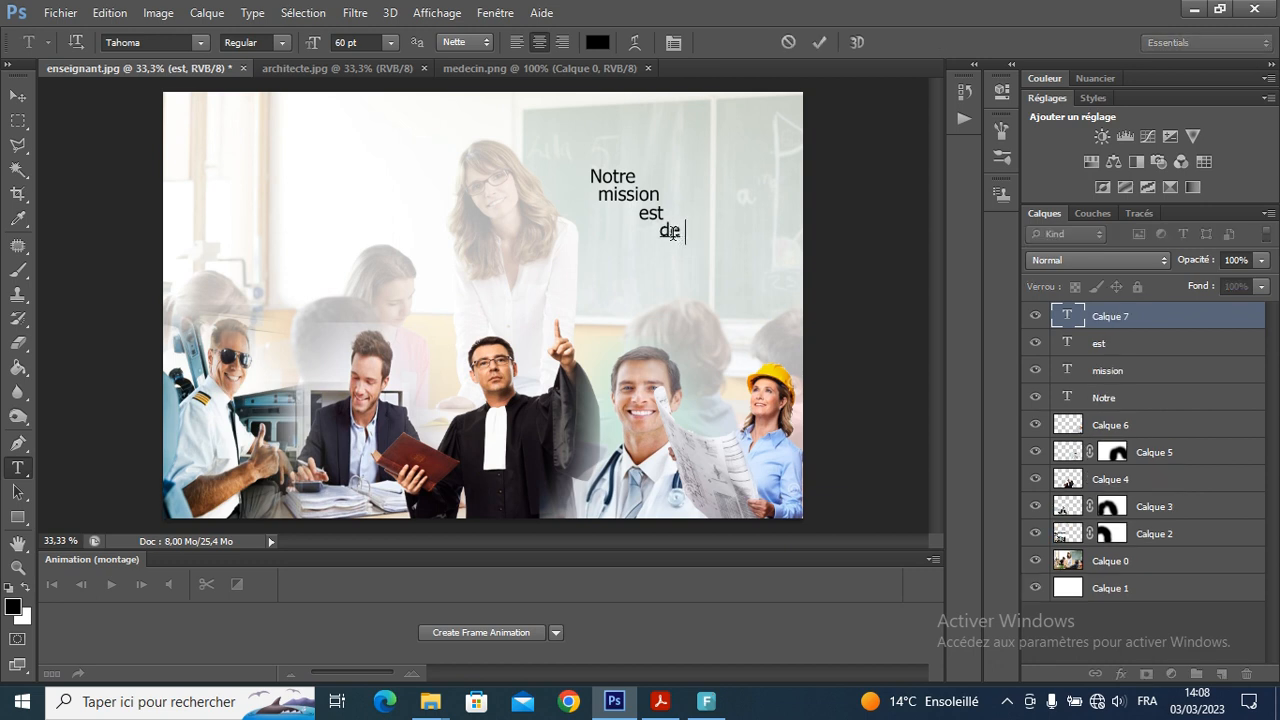
{"action": "left_click", "coordinate": [820, 44]}
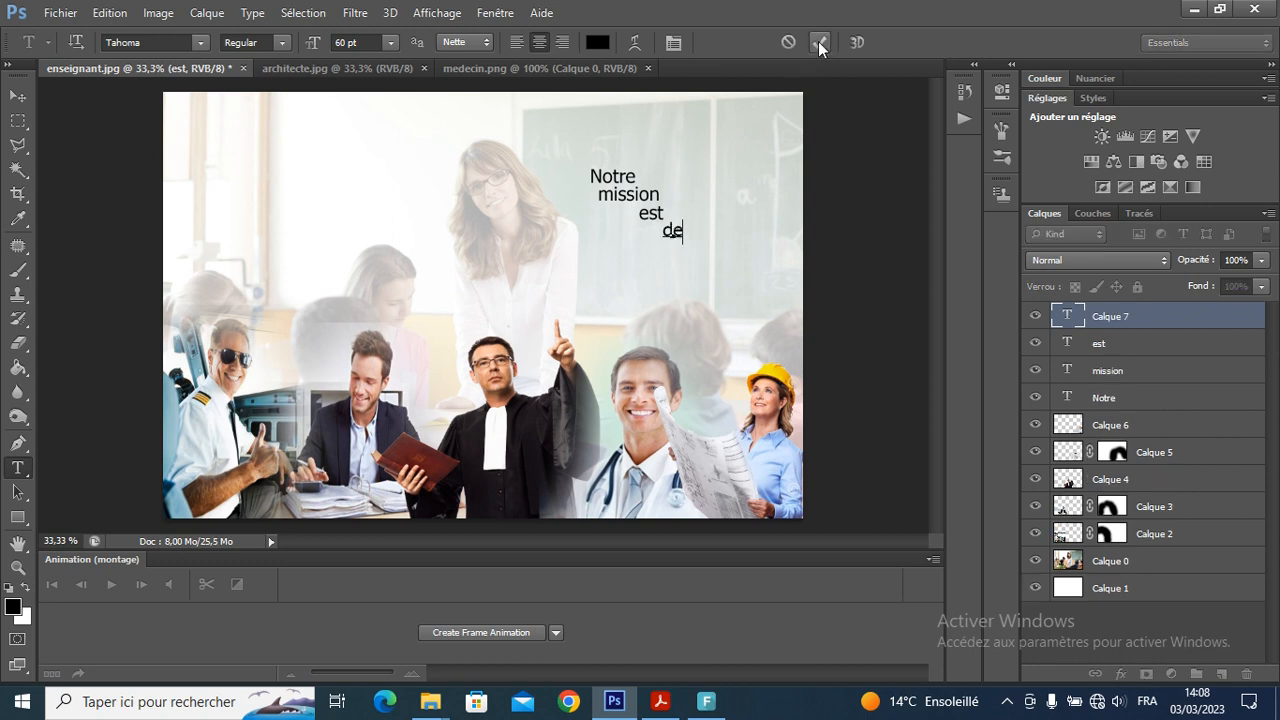
Add "produire:" as its own text layer below "de".
{"action": "left_click", "coordinate": [687, 260]}
{"action": "type", "text": "produire"}
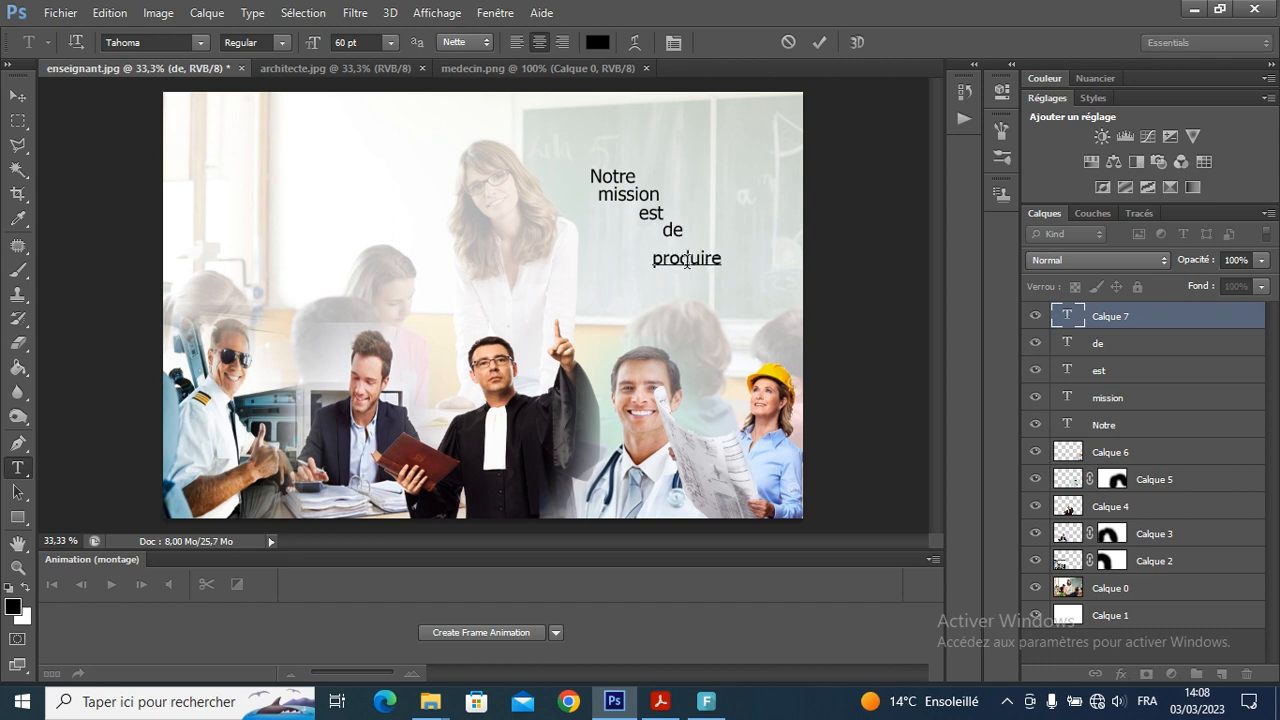
{"action": "type", "text": "n"}
{"action": "key", "text": "BackSpace"}
{"action": "type", "text": ":"}
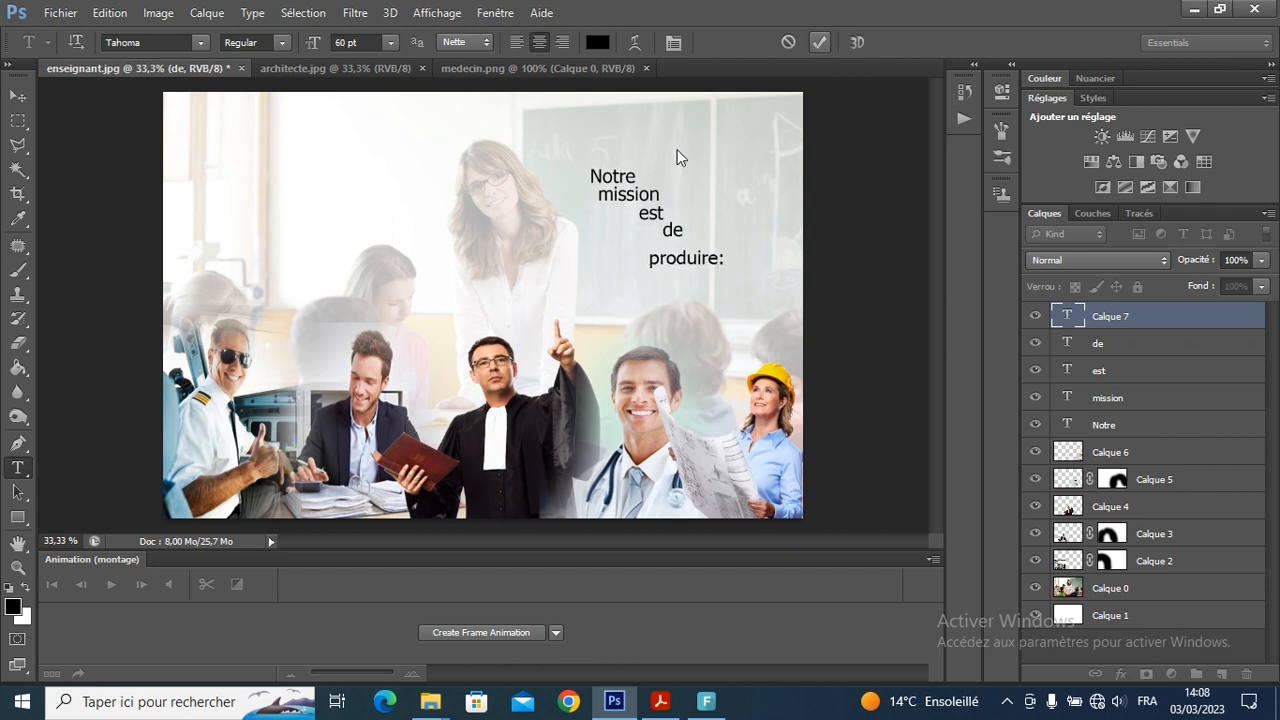
{"action": "key", "text": "ctrl+Return"}
Reposition the slogan words below "Notre" so they descend in a diagonal staircase across the blackboard, keeping the classroom background in place.
{"action": "key", "text": "v"}
{"action": "left_click_drag", "start_coordinate": [658, 221], "coordinate": [704, 250]}
{"action": "left_click_drag", "start_coordinate": [647, 197], "coordinate": [664, 197]}
{"action": "left_click_drag", "start_coordinate": [660, 214], "coordinate": [677, 234]}
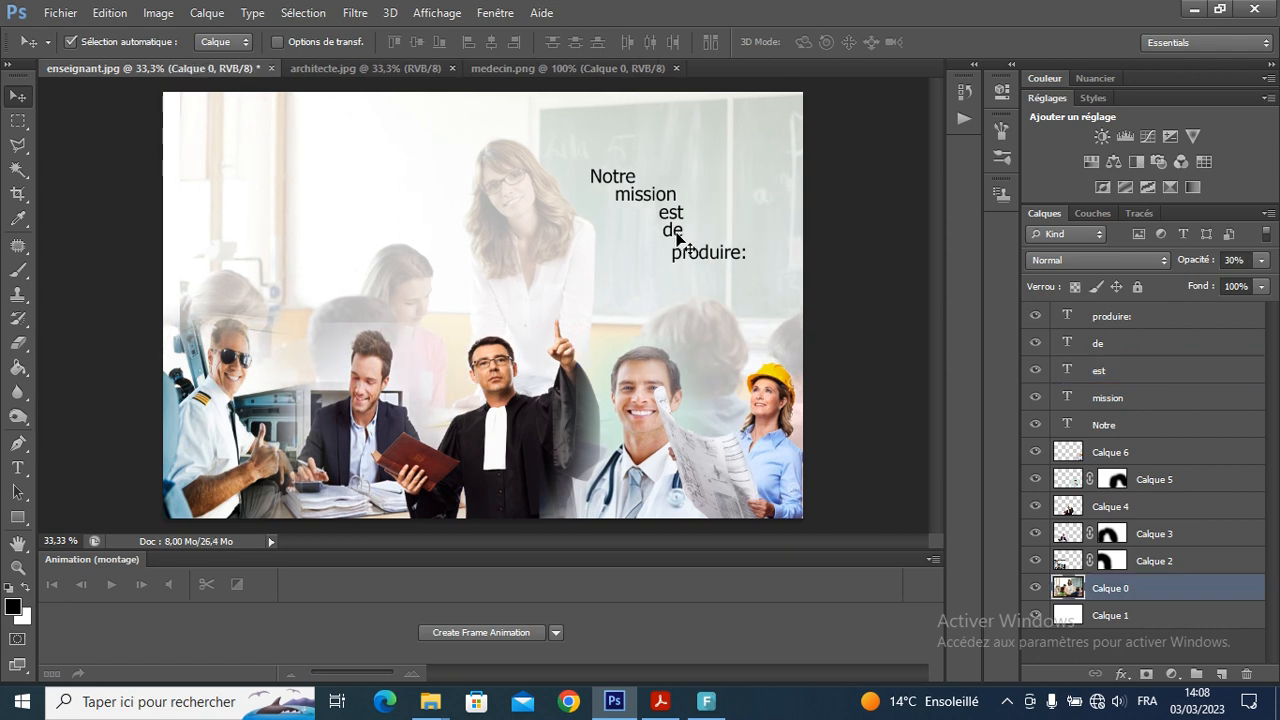
{"action": "key", "text": "ctrl+z"}
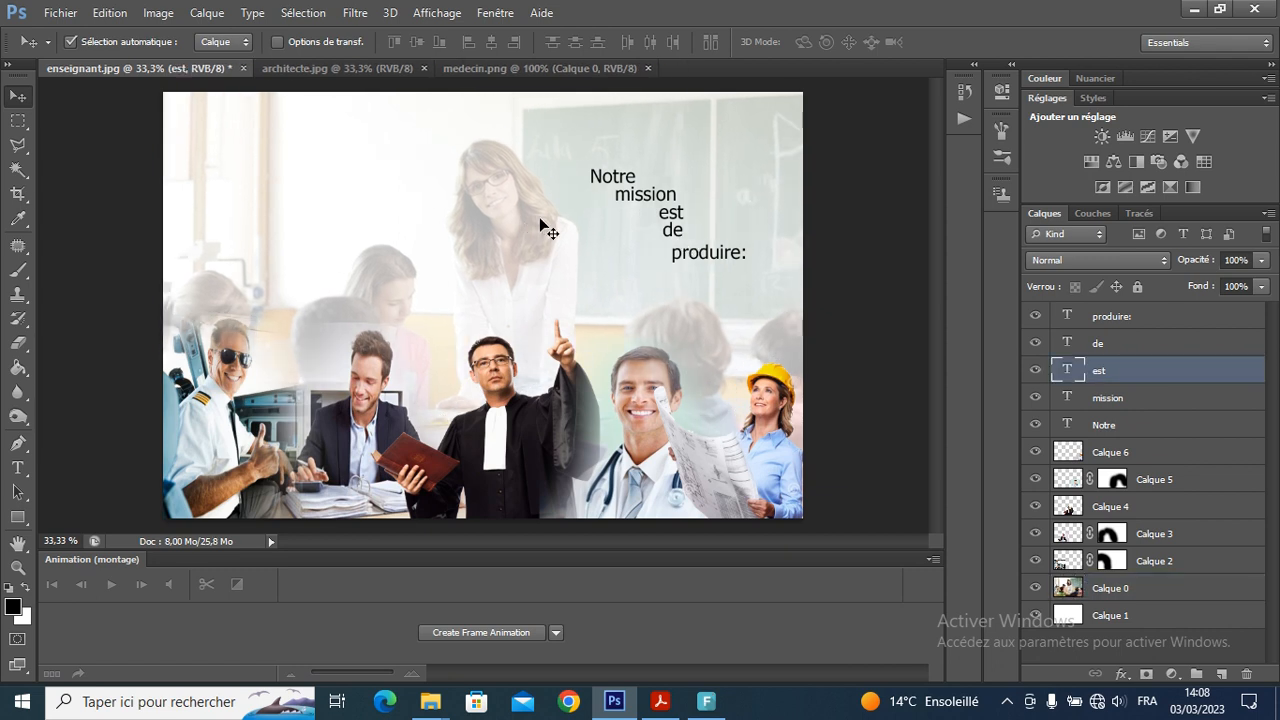
{"action": "left_click_drag", "start_coordinate": [678, 232], "coordinate": [714, 266]}
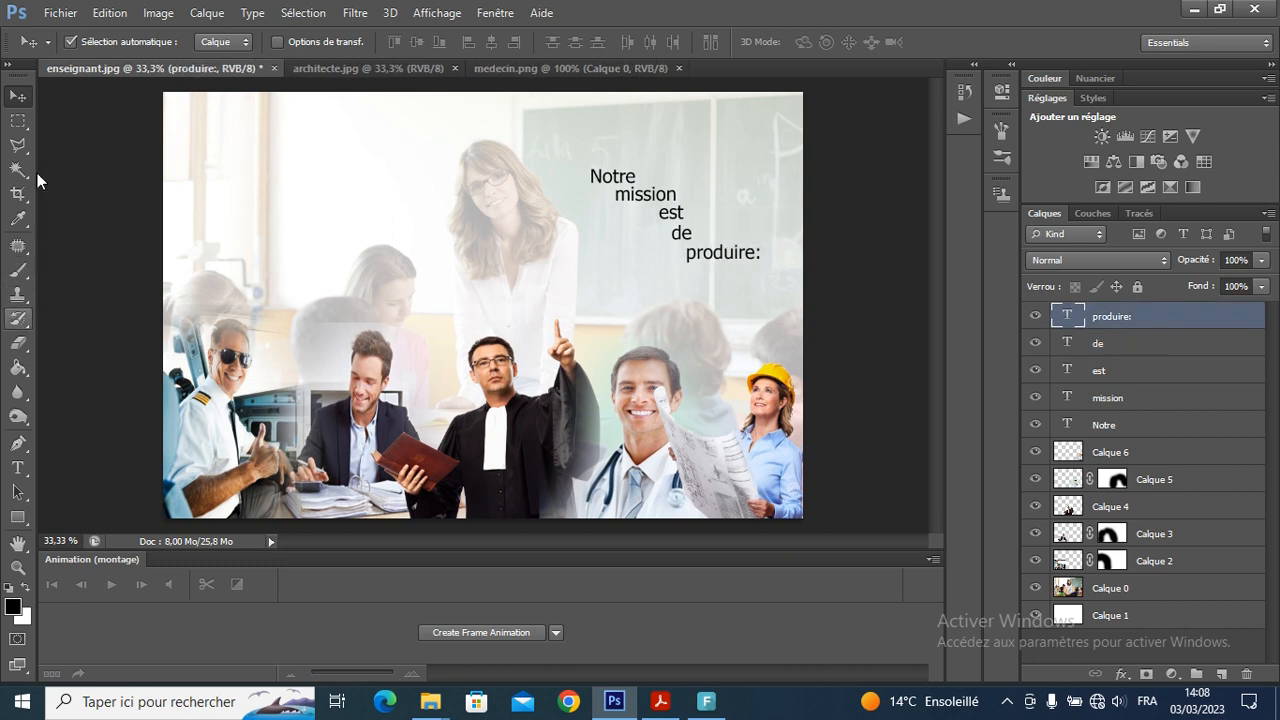
Add the text "Un pilote" above the pilot and shift it so the whole label sits inside the image.
{"action": "left_click", "coordinate": [18, 467]}
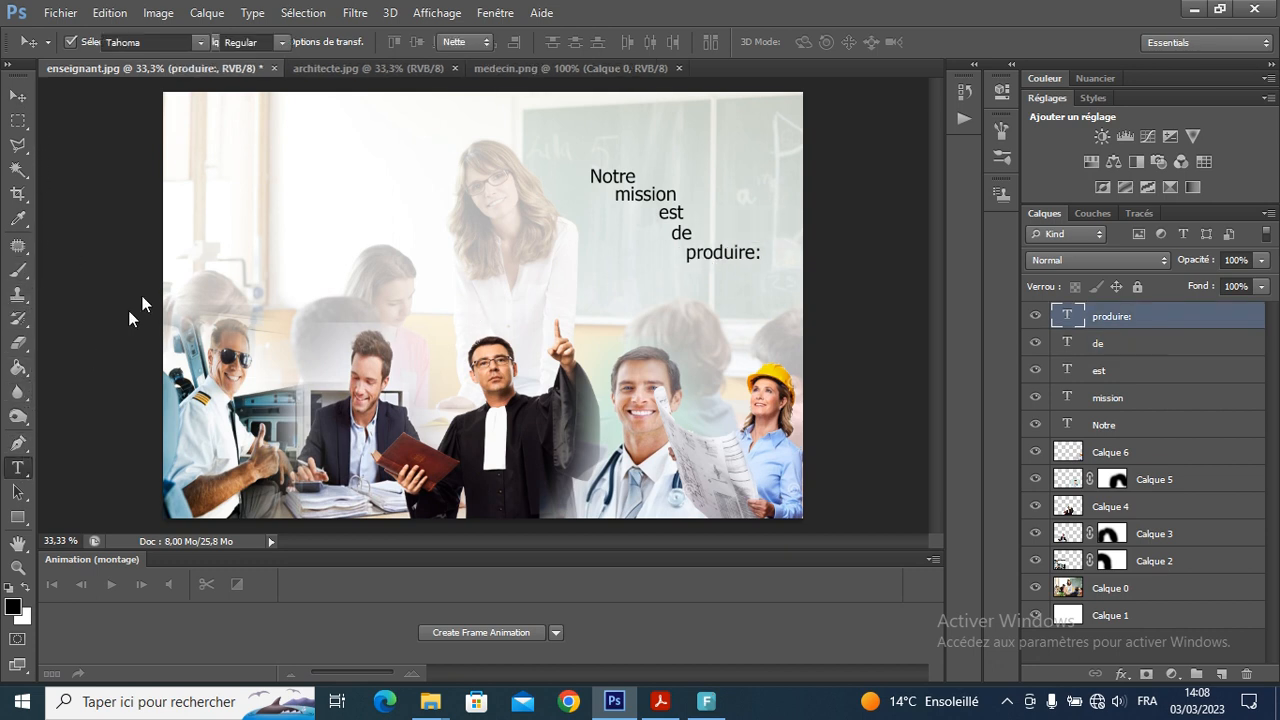
{"action": "left_click", "coordinate": [186, 256]}
{"action": "type", "text": "Un pilote"}
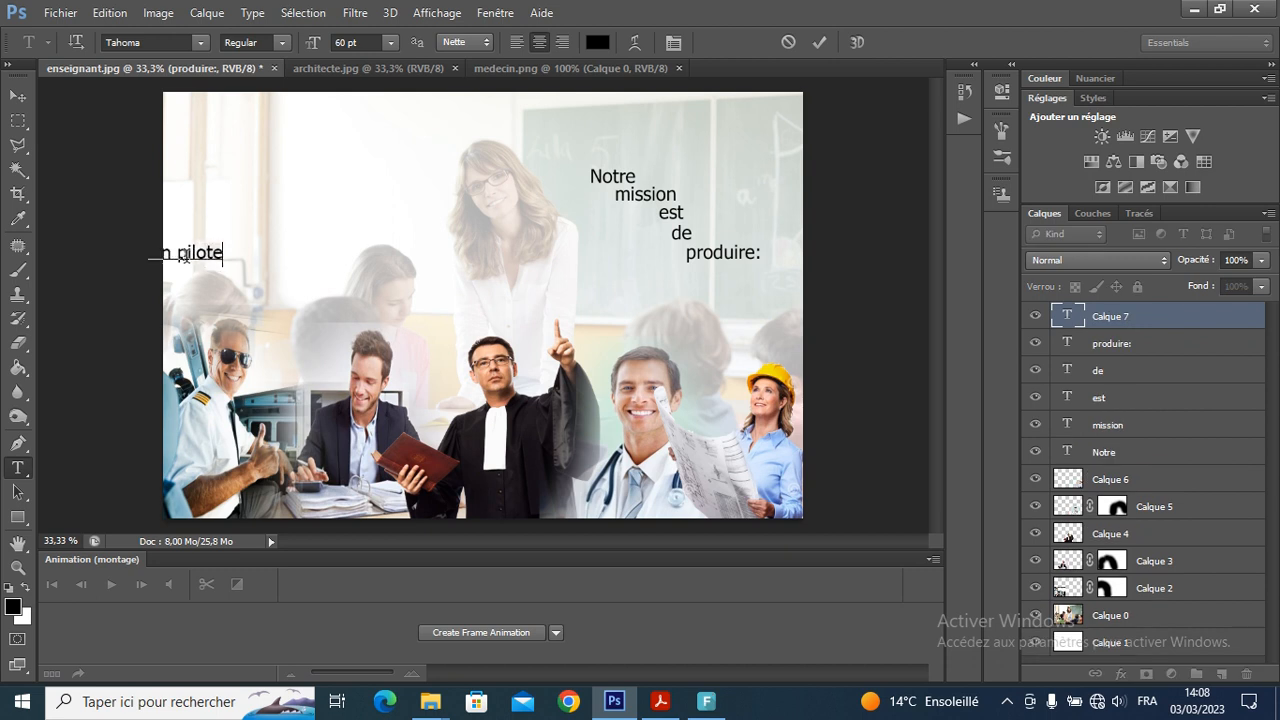
{"action": "left_click", "coordinate": [820, 42]}
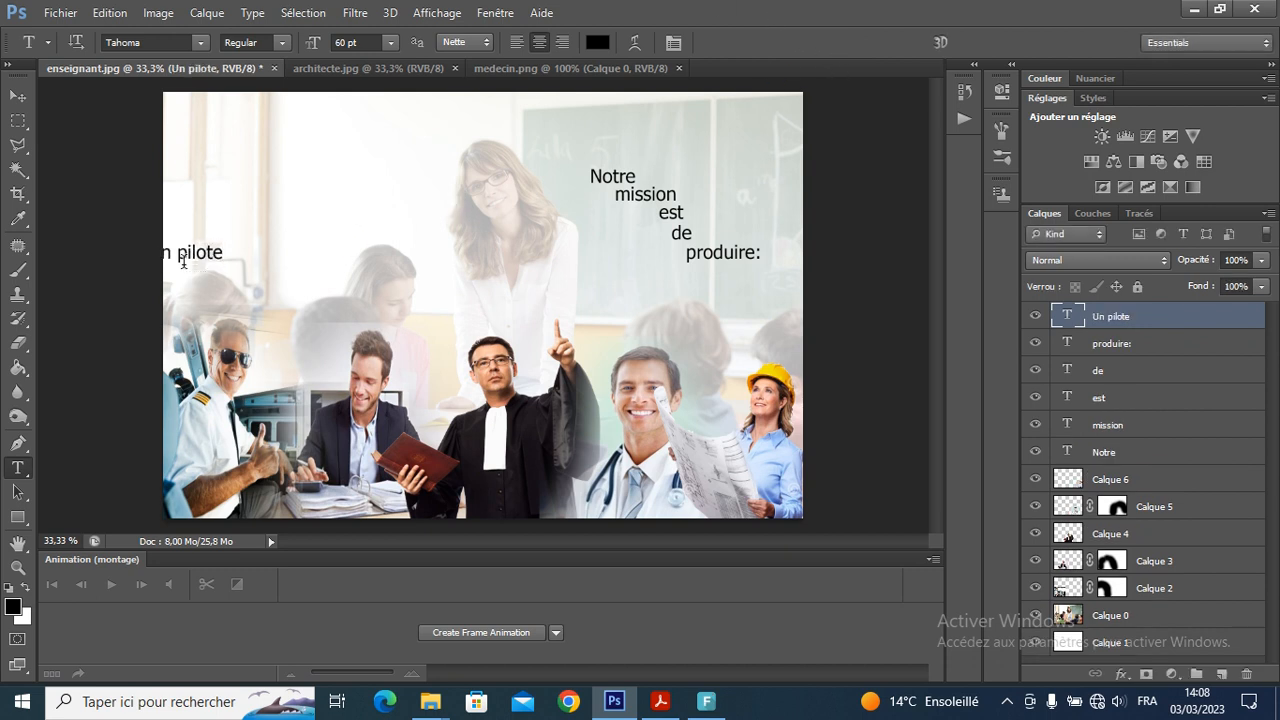
{"action": "left_click", "coordinate": [22, 96]}
{"action": "left_click_drag", "start_coordinate": [198, 258], "coordinate": [232, 258]}
Make a reflection directly beneath "Un pilote" from a vertically flipped duplicate of its layer at 50% opacity.
{"action": "right_click", "coordinate": [1111, 317]}
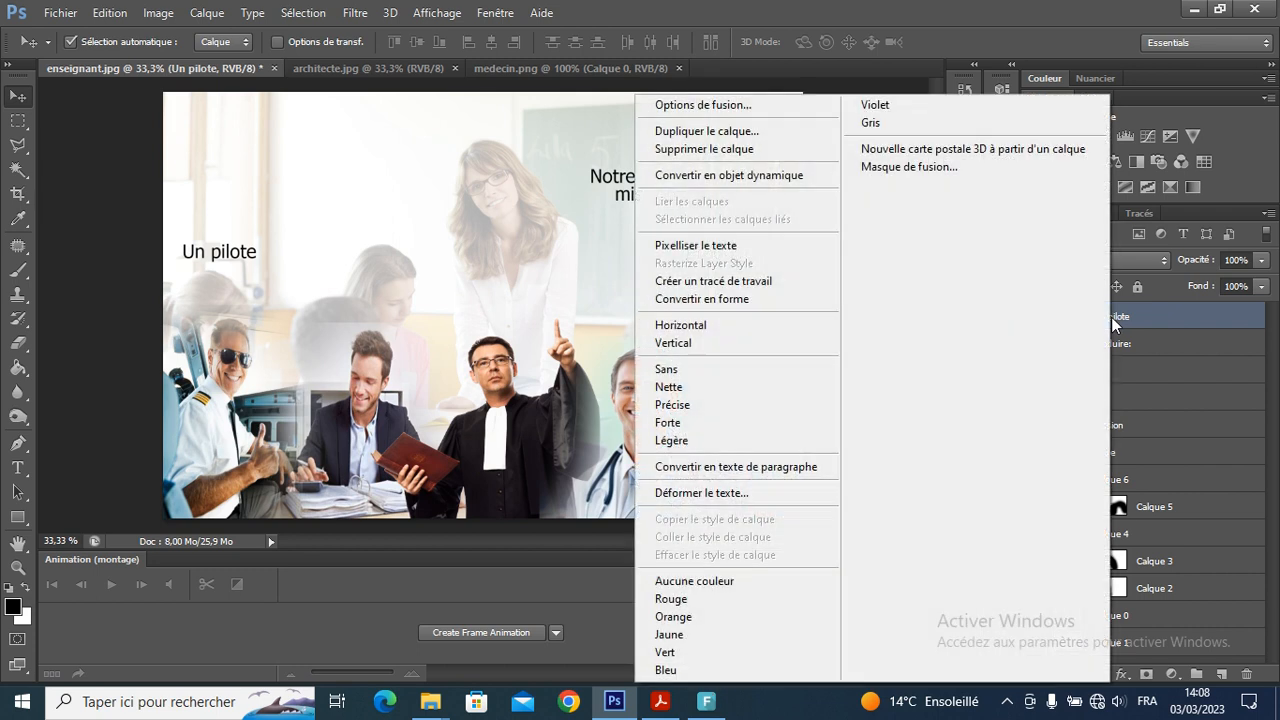
{"action": "left_click", "coordinate": [705, 131]}
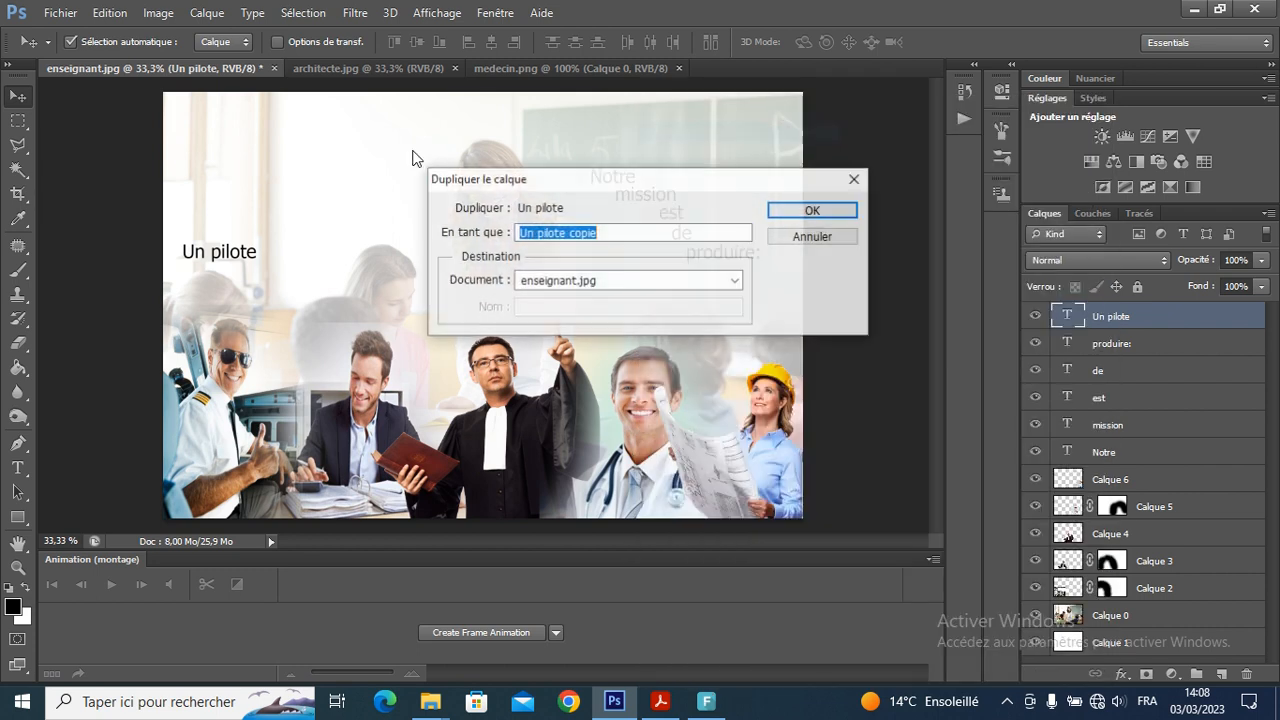
{"action": "left_click", "coordinate": [833, 211]}
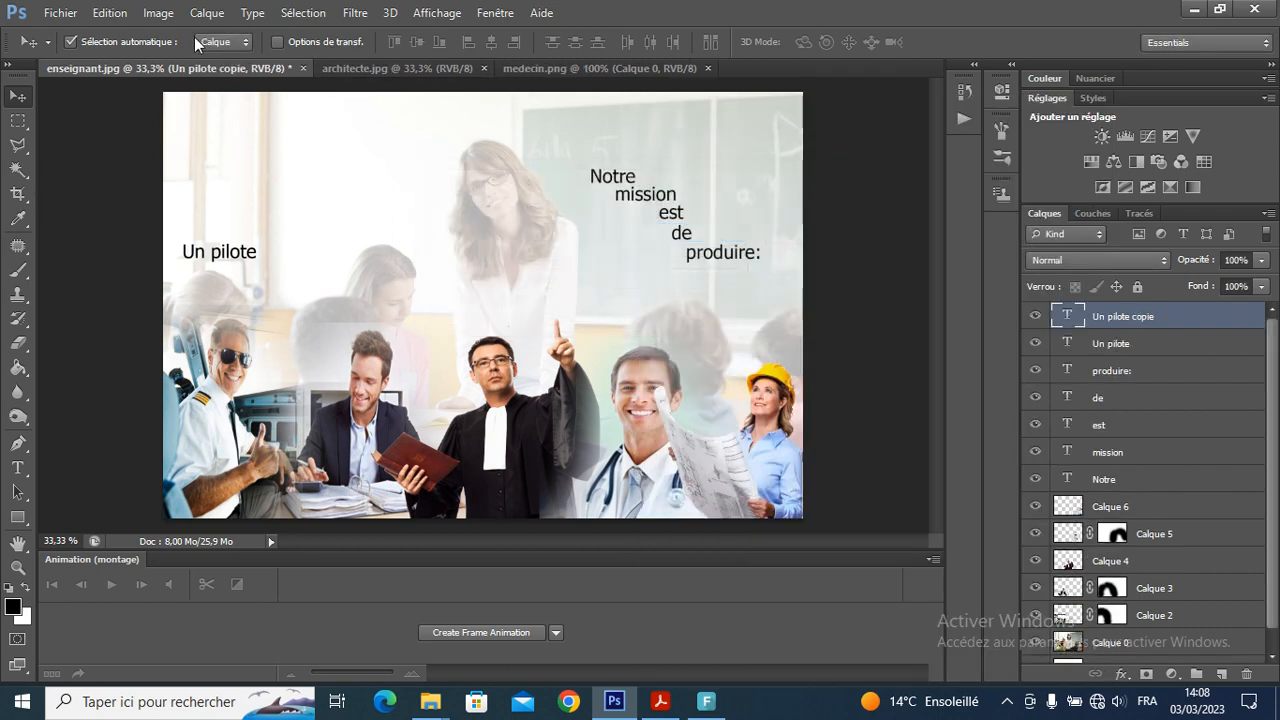
{"action": "left_click", "coordinate": [115, 13]}
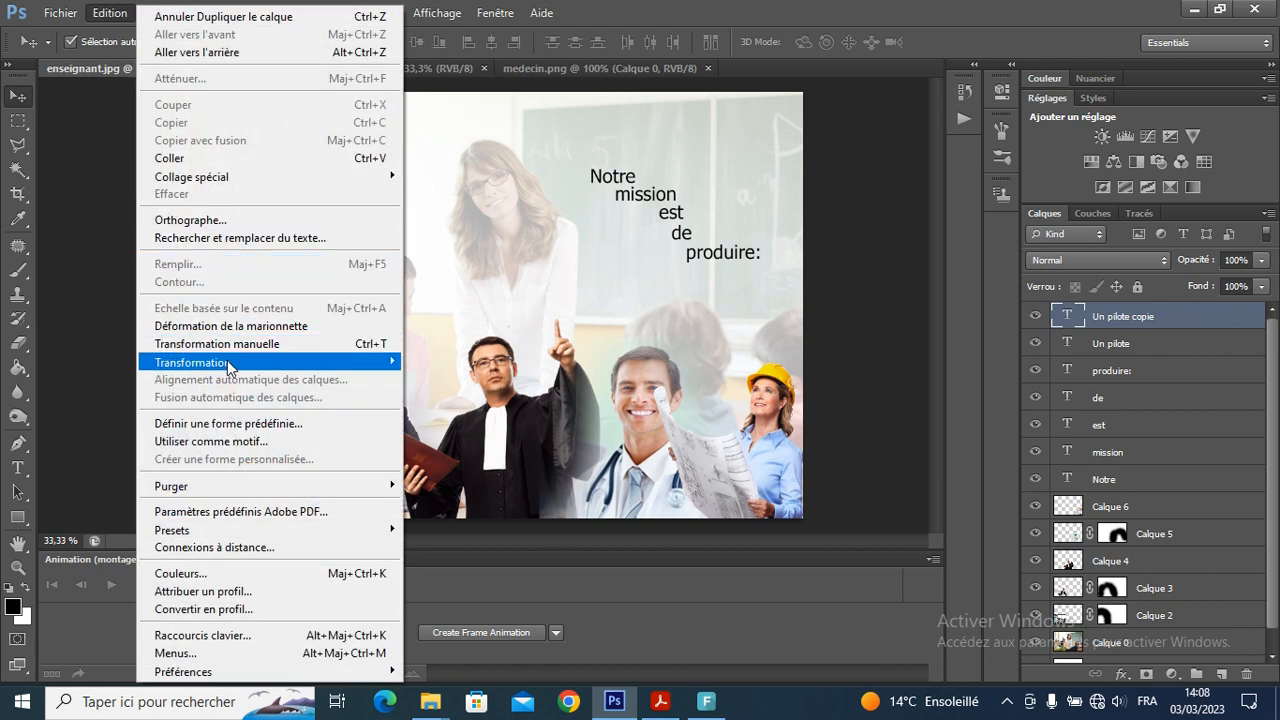
{"action": "mouse_move", "coordinate": [230, 363]}
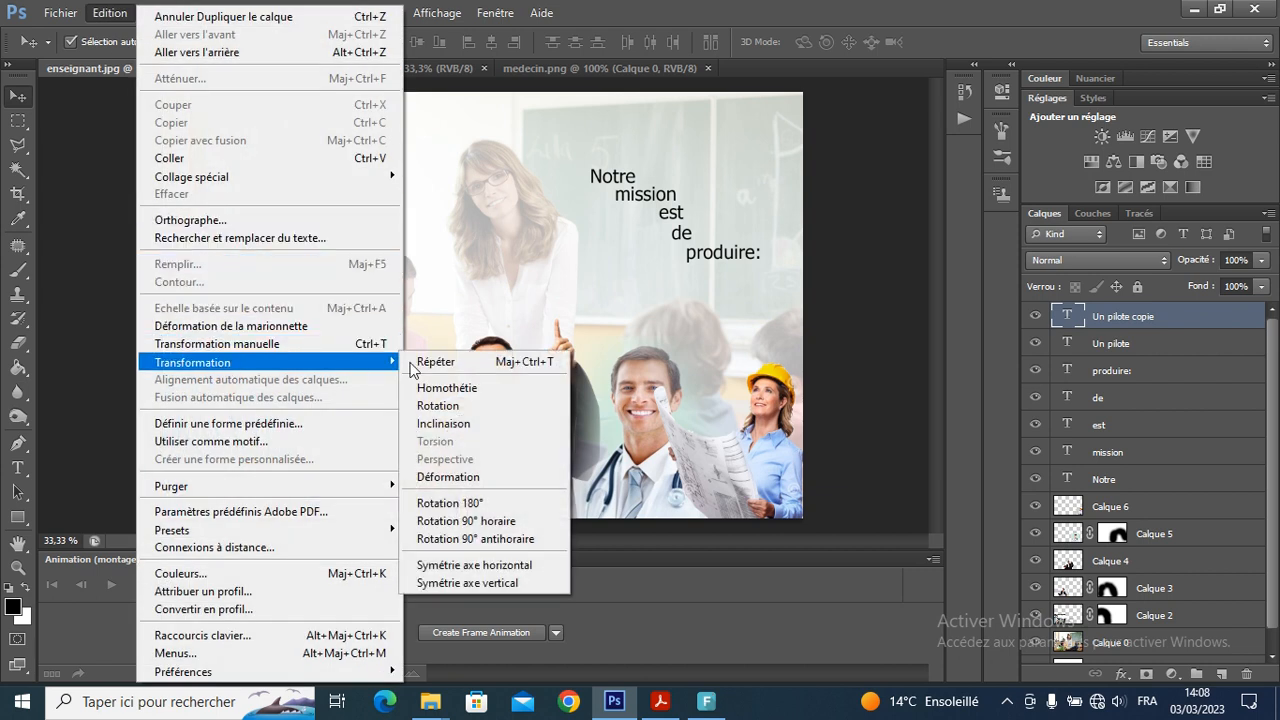
{"action": "left_click", "coordinate": [494, 584]}
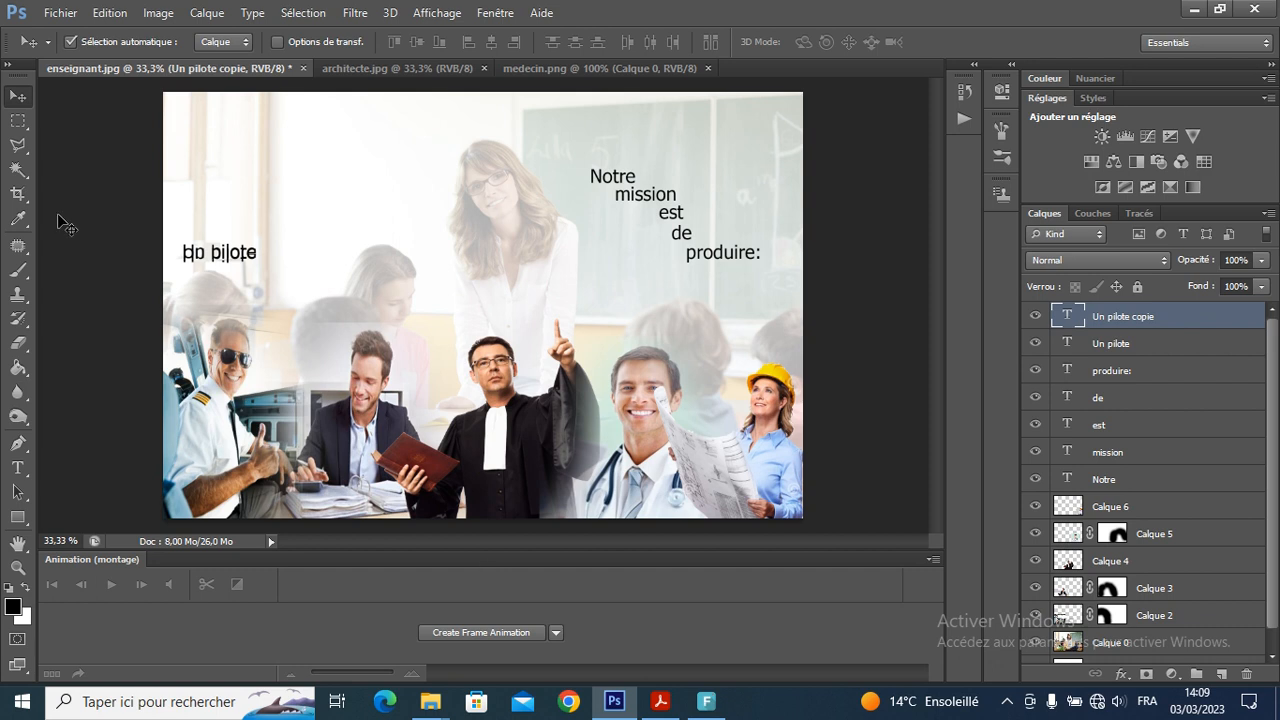
{"action": "left_click_drag", "start_coordinate": [196, 257], "coordinate": [195, 271]}
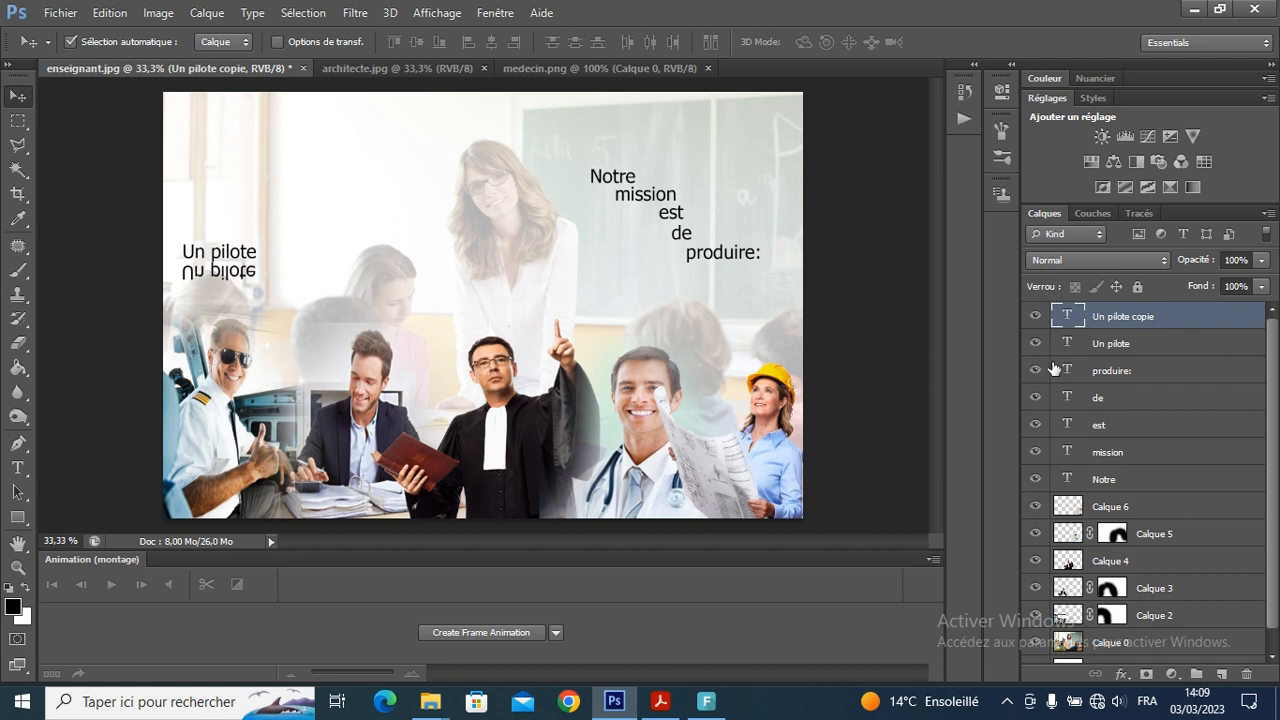
{"action": "left_click", "coordinate": [1238, 258]}
Add the text "Un comptable" as a new layer and centre it above the accountant.
{"action": "left_click", "coordinate": [19, 469]}
{"action": "left_click", "coordinate": [311, 271]}
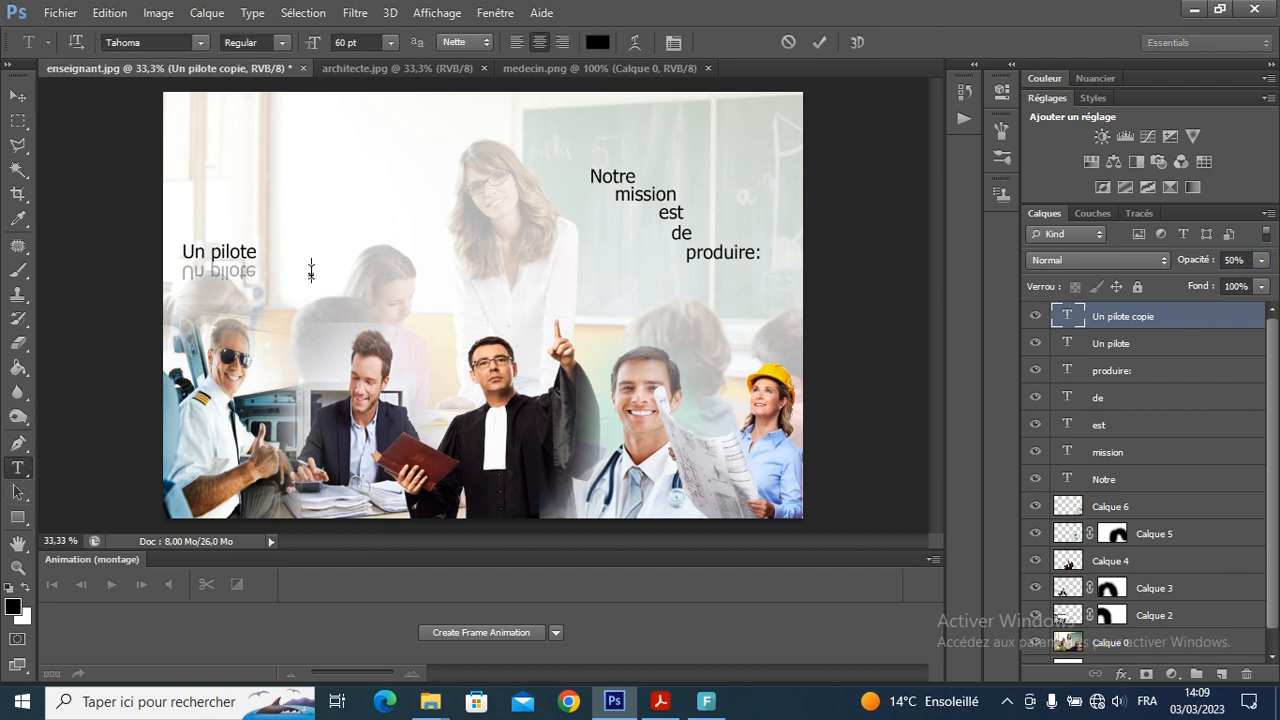
{"action": "type", "text": "Un comptable"}
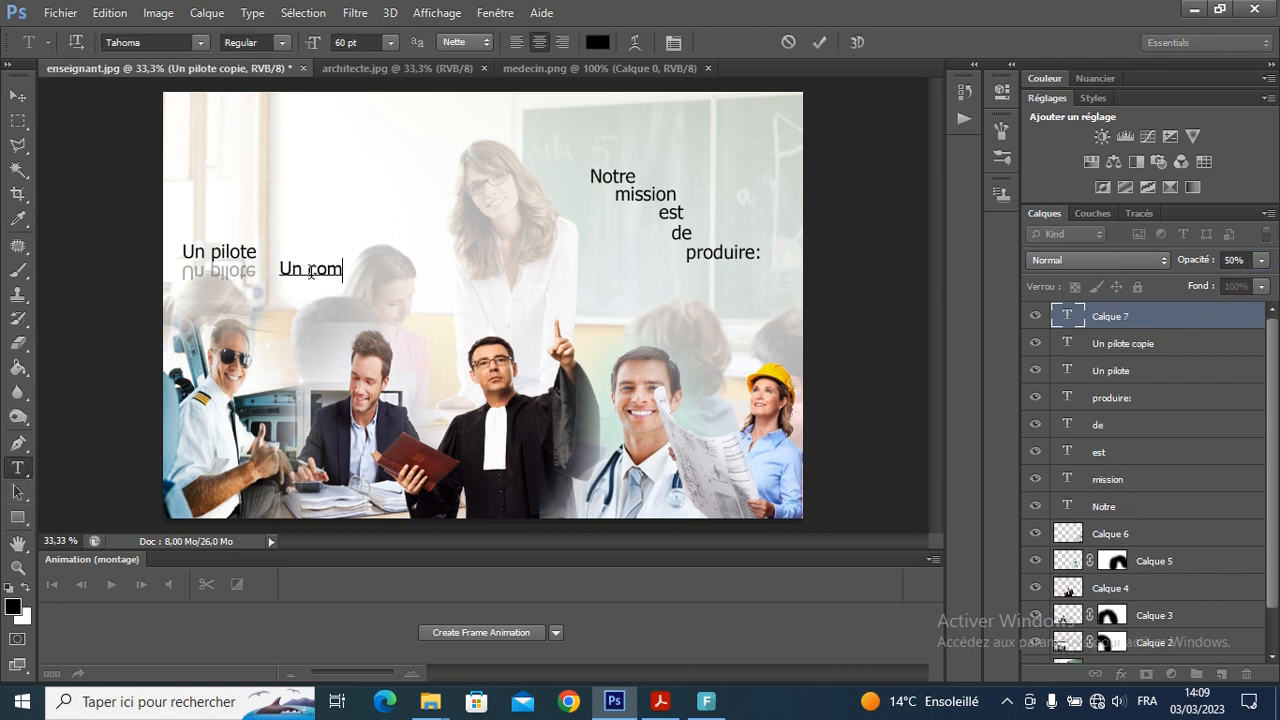
{"action": "left_click", "coordinate": [819, 42]}
{"action": "left_click", "coordinate": [19, 96]}
{"action": "left_click_drag", "start_coordinate": [282, 279], "coordinate": [330, 282]}
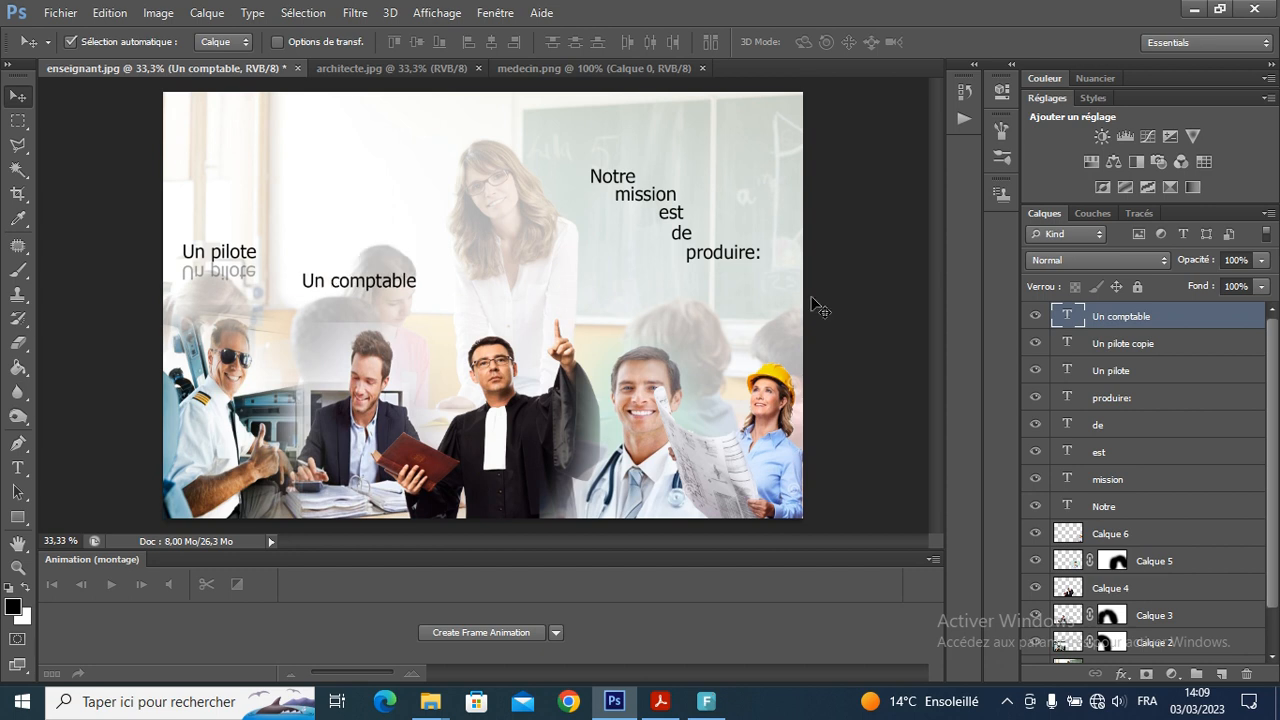
Duplicate the "Un comptable" text layer and flip the copy vertically.
{"action": "right_click", "coordinate": [1090, 318]}
{"action": "left_click", "coordinate": [710, 132]}
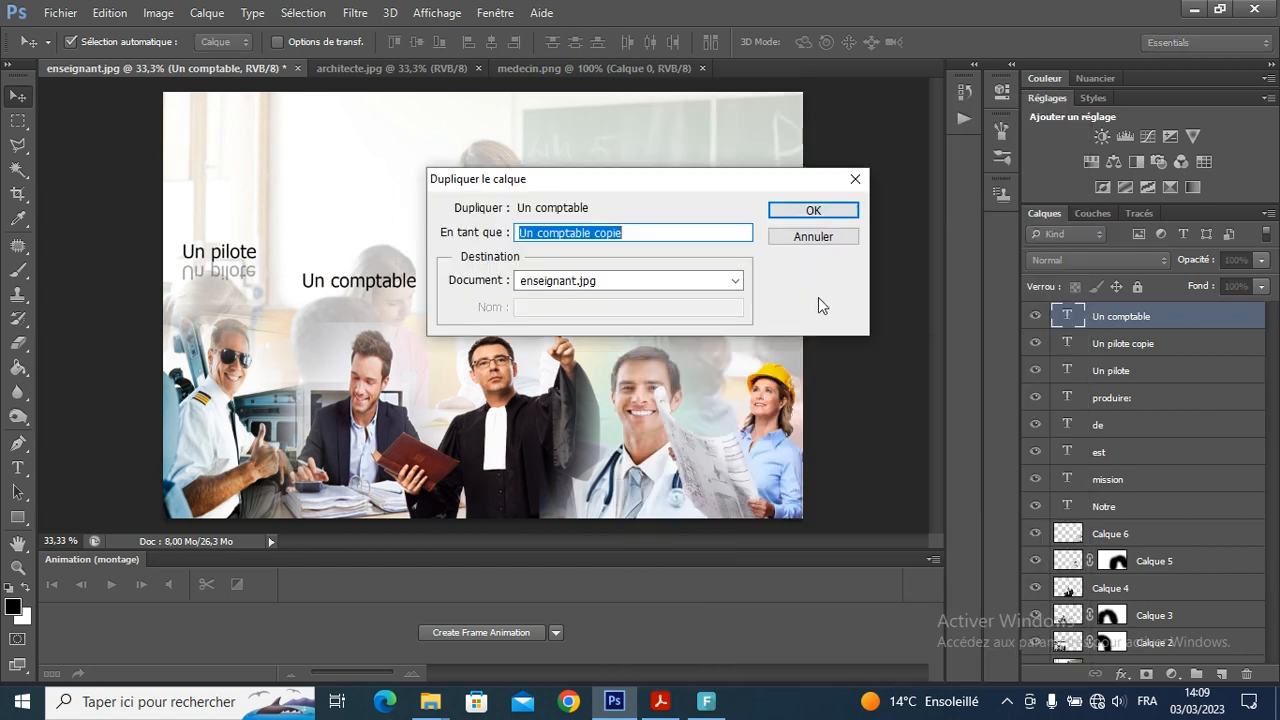
{"action": "left_click", "coordinate": [813, 210]}
{"action": "left_click", "coordinate": [115, 12]}
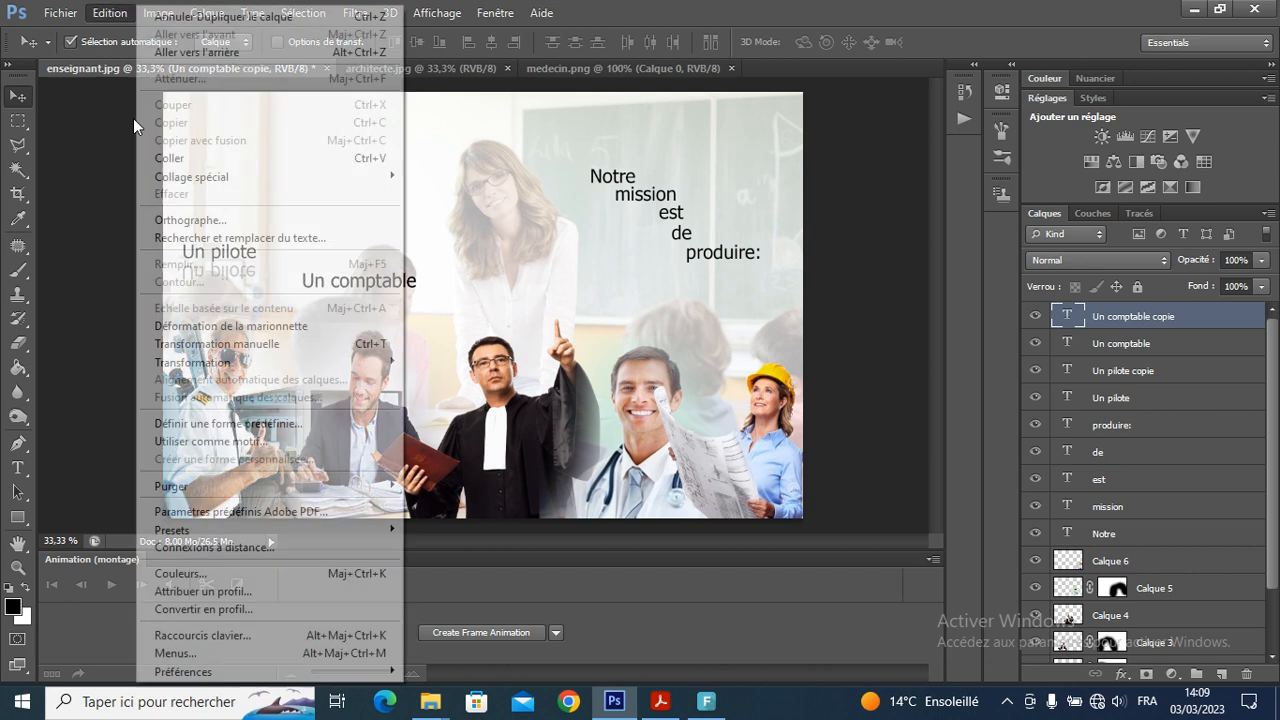
{"action": "mouse_move", "coordinate": [213, 364]}
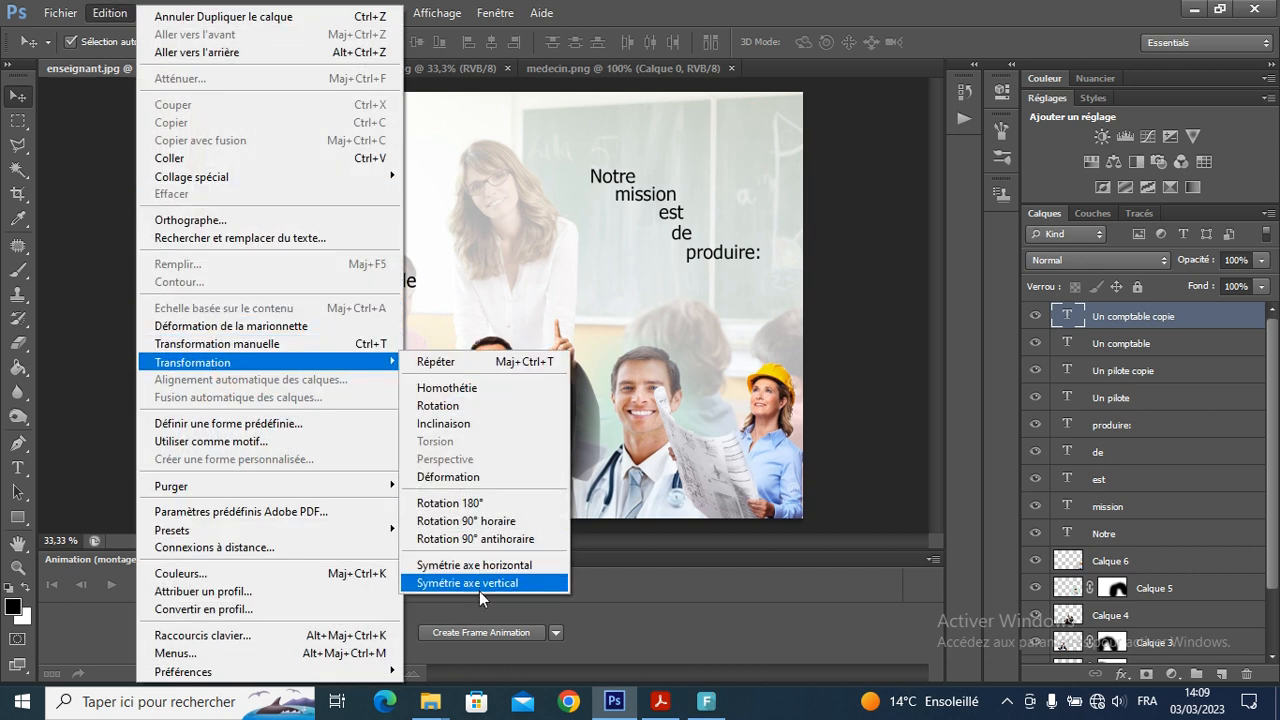